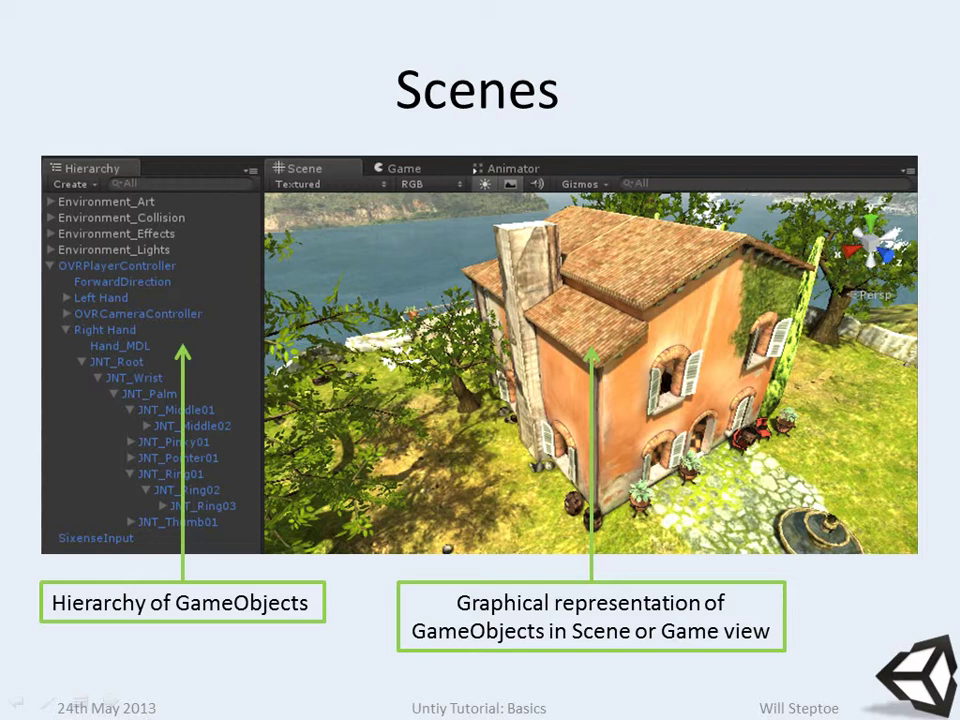
Switch to Unity and open the recent project "tests" from the Code\rift folder.
{"action": "key", "text": "alt+Tab"}
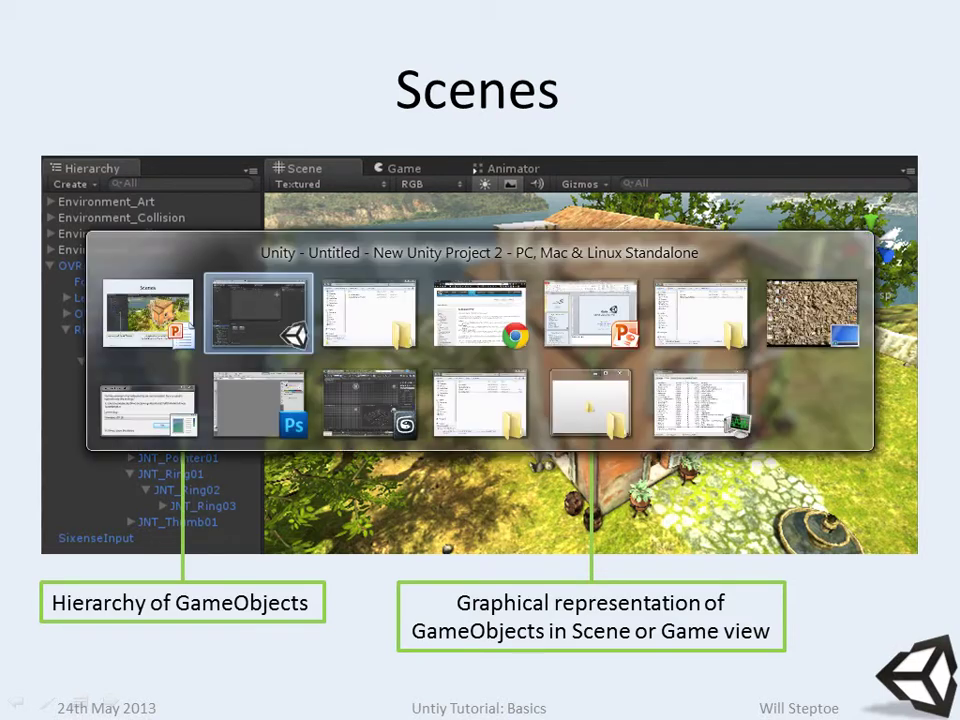
{"action": "left_click", "coordinate": [15, 29]}
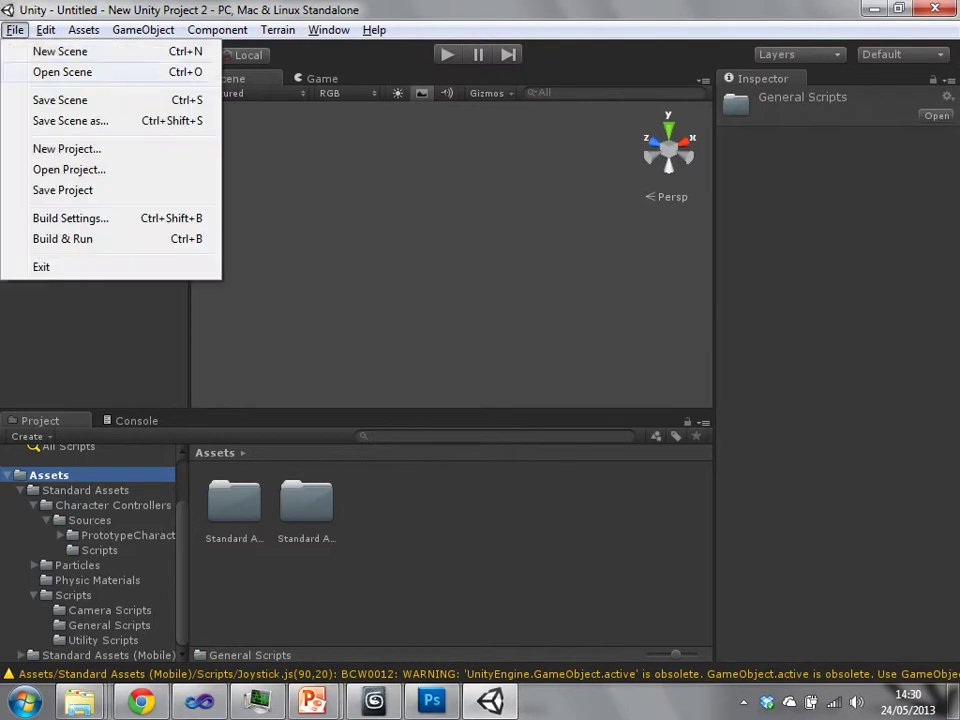
{"action": "left_click", "coordinate": [69, 169]}
{"action": "left_click", "coordinate": [352, 278]}
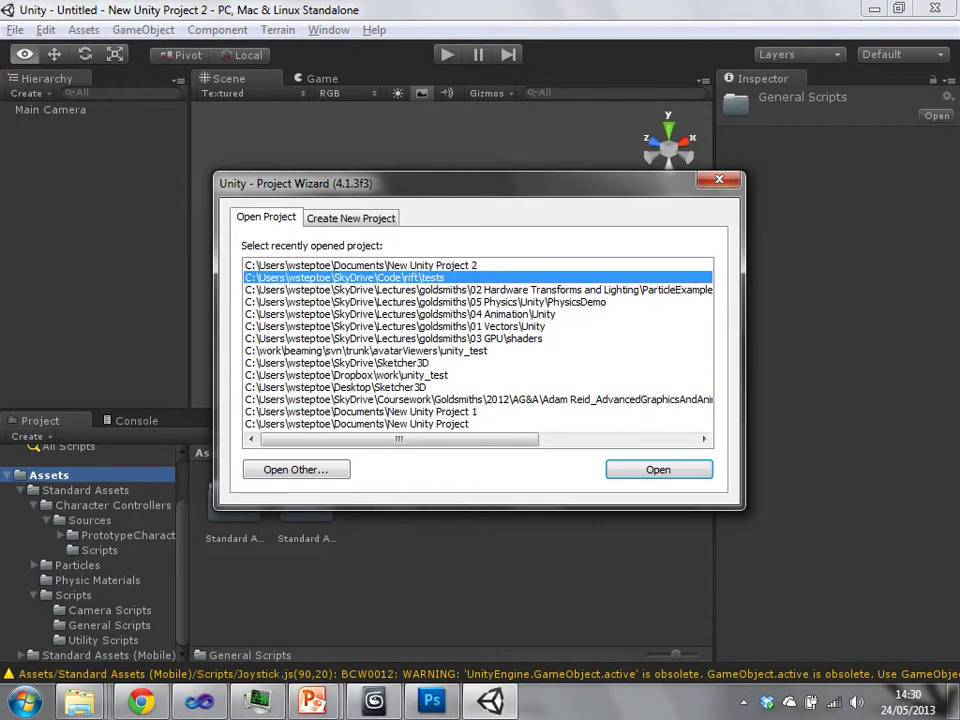
{"action": "left_click", "coordinate": [645, 457]}
Switch back to the PowerPoint slideshow and advance to the GameObjects slide.
{"action": "key", "text": "alt+Tab"}
{"action": "key", "text": "Right"}
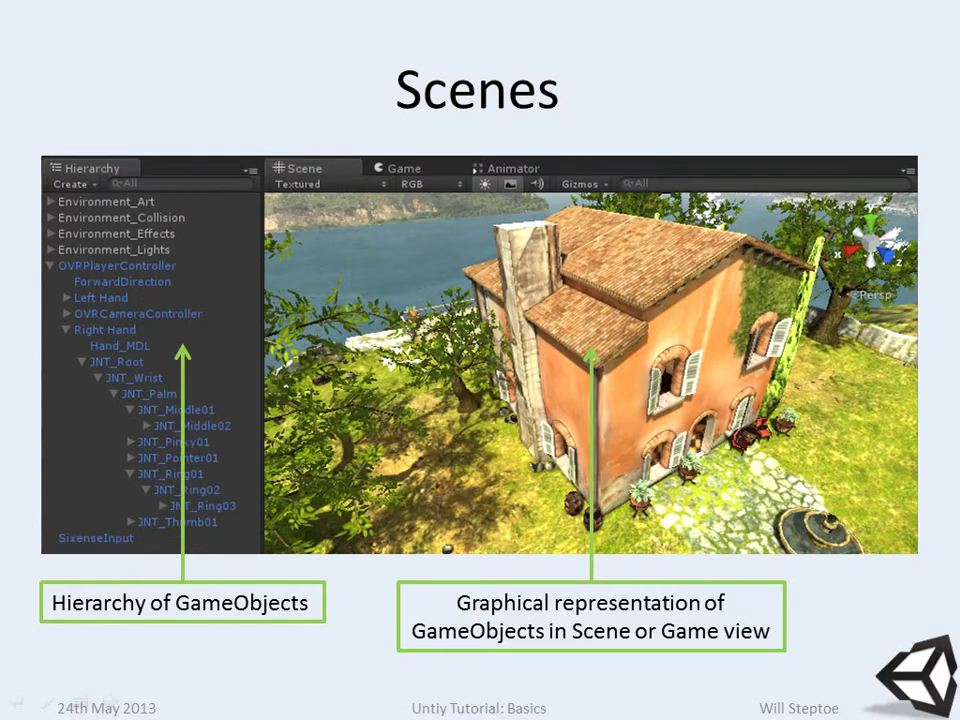
{"action": "key", "text": "Right"}
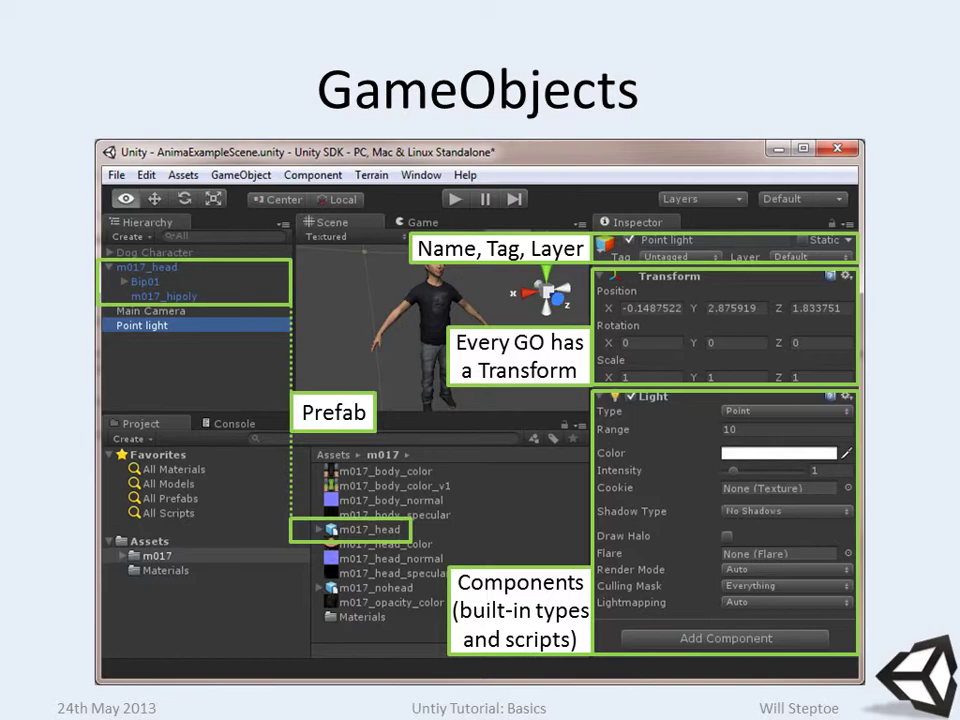
Return to Unity and look through the folder tree under the project's Assets.
{"action": "key", "text": "alt+Tab"}
{"action": "key", "text": "alt+Tab"}
{"action": "key", "text": "alt+Tab"}
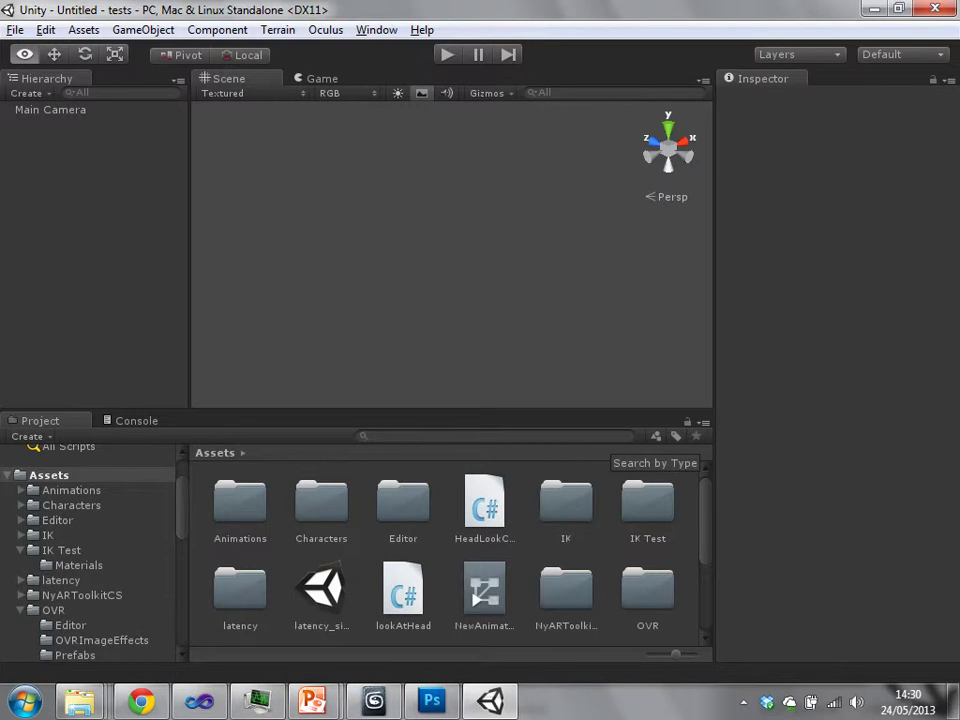
{"action": "scroll", "coordinate": [90, 550], "scroll_direction": "up", "scroll_amount": 2}
{"action": "scroll", "coordinate": [90, 550], "scroll_direction": "down", "scroll_amount": 8}
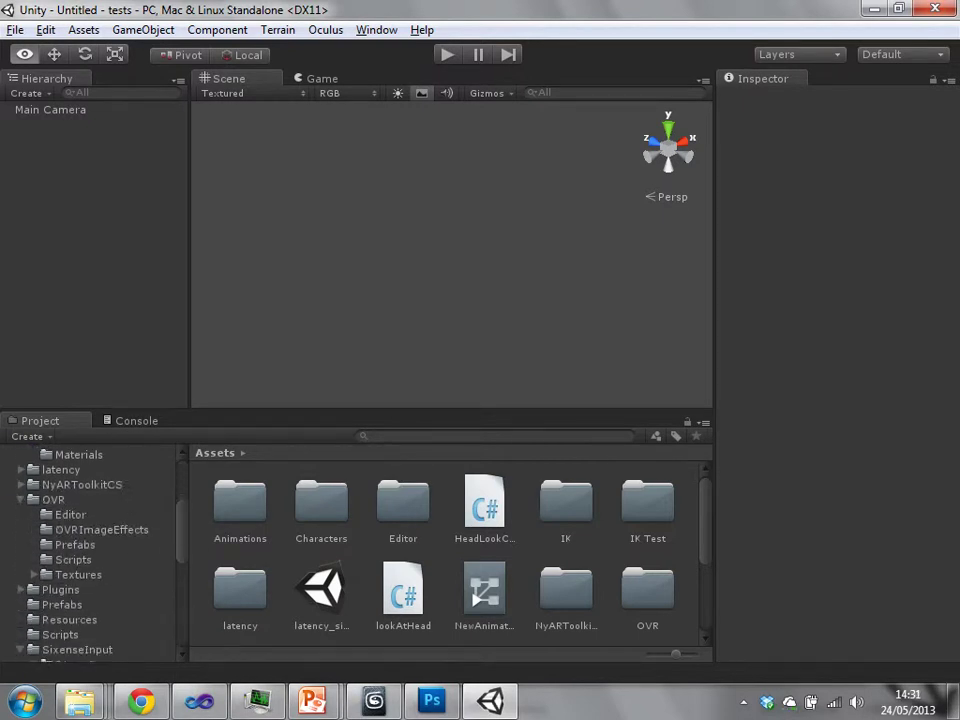
{"action": "scroll", "coordinate": [90, 550], "scroll_direction": "down", "scroll_amount": 3}
{"action": "scroll", "coordinate": [90, 550], "scroll_direction": "up", "scroll_amount": 10}
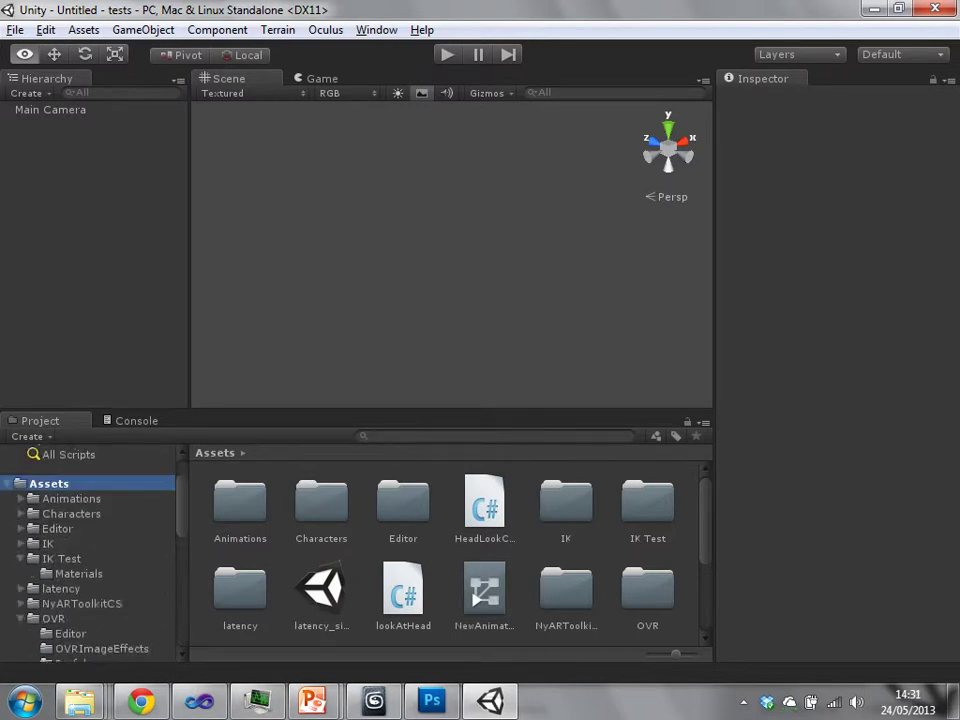
{"action": "scroll", "coordinate": [90, 550], "scroll_direction": "down", "scroll_amount": 10}
{"action": "scroll", "coordinate": [90, 550], "scroll_direction": "up", "scroll_amount": 10}
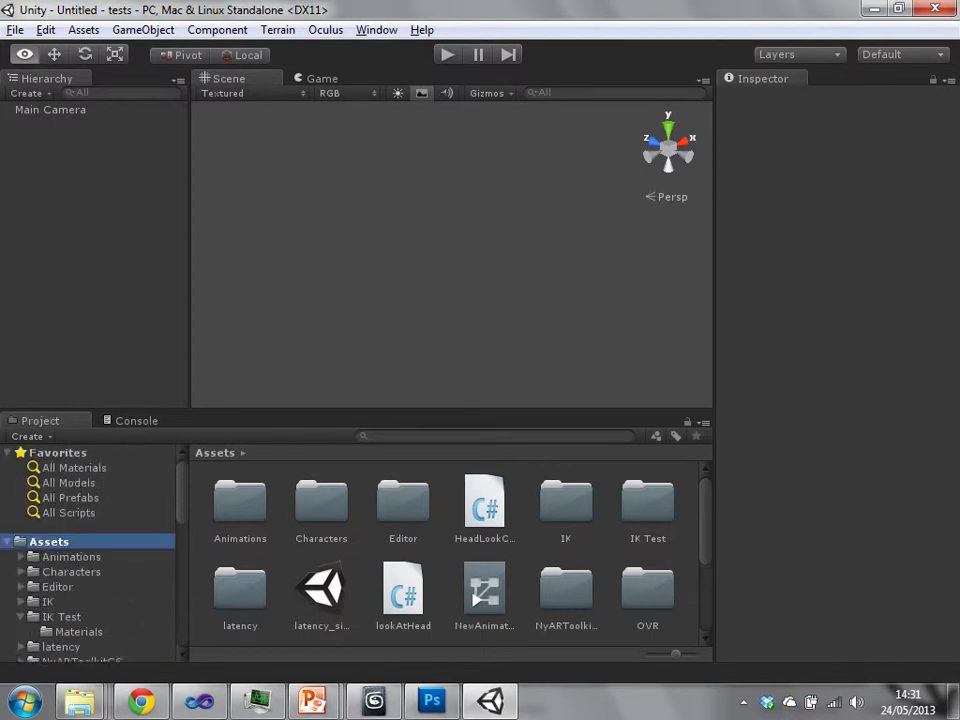
{"action": "scroll", "coordinate": [90, 550], "scroll_direction": "down", "scroll_amount": 10}
{"action": "scroll", "coordinate": [90, 550], "scroll_direction": "up", "scroll_amount": 10}
Shrink the asset thumbnails to the compact list view and look through the contents of the Assets folder.
{"action": "left_click_drag", "start_coordinate": [676, 654], "coordinate": [650, 654]}
{"action": "scroll", "coordinate": [450, 555], "scroll_direction": "down", "scroll_amount": 3}
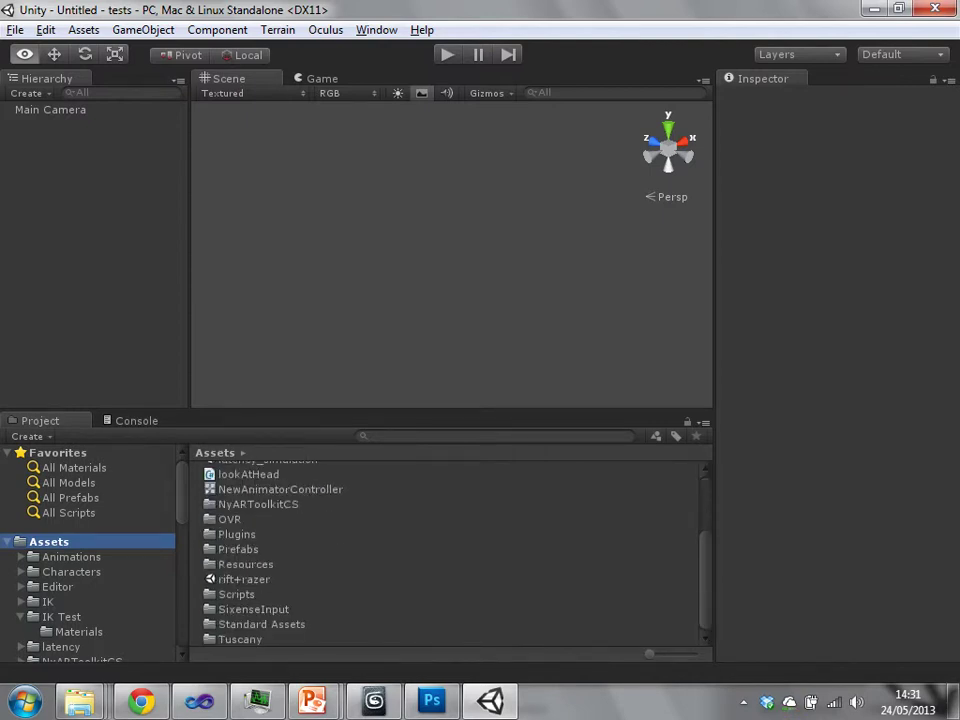
{"action": "scroll", "coordinate": [450, 555], "scroll_direction": "up", "scroll_amount": 3}
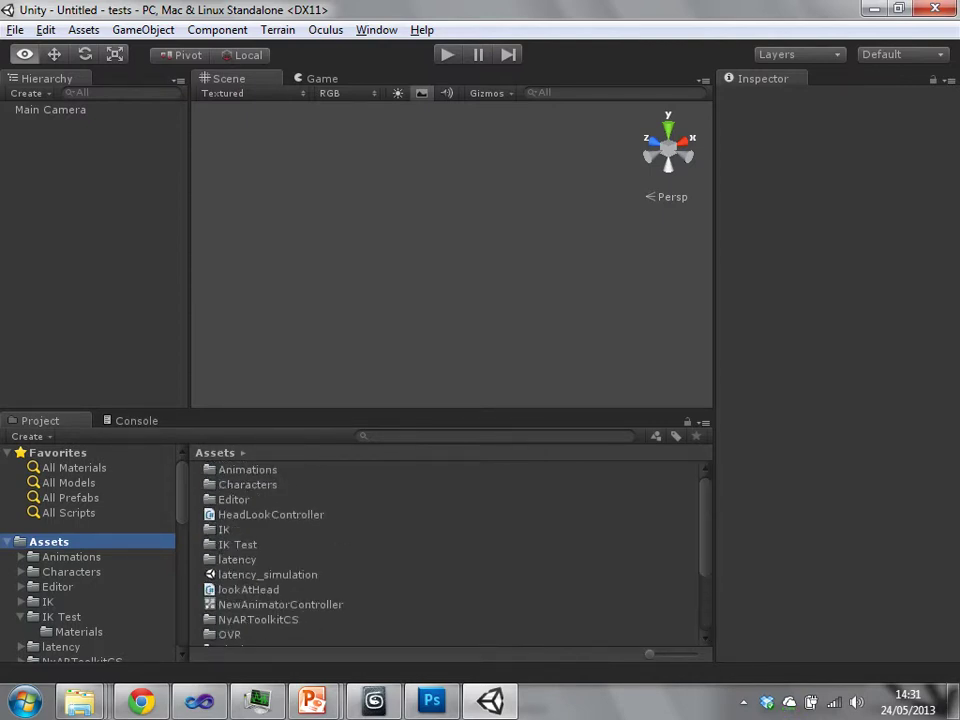
Try the large asset thumbnails on the Assets folder and return to the compact list view.
{"action": "left_click_drag", "start_coordinate": [650, 654], "coordinate": [693, 654]}
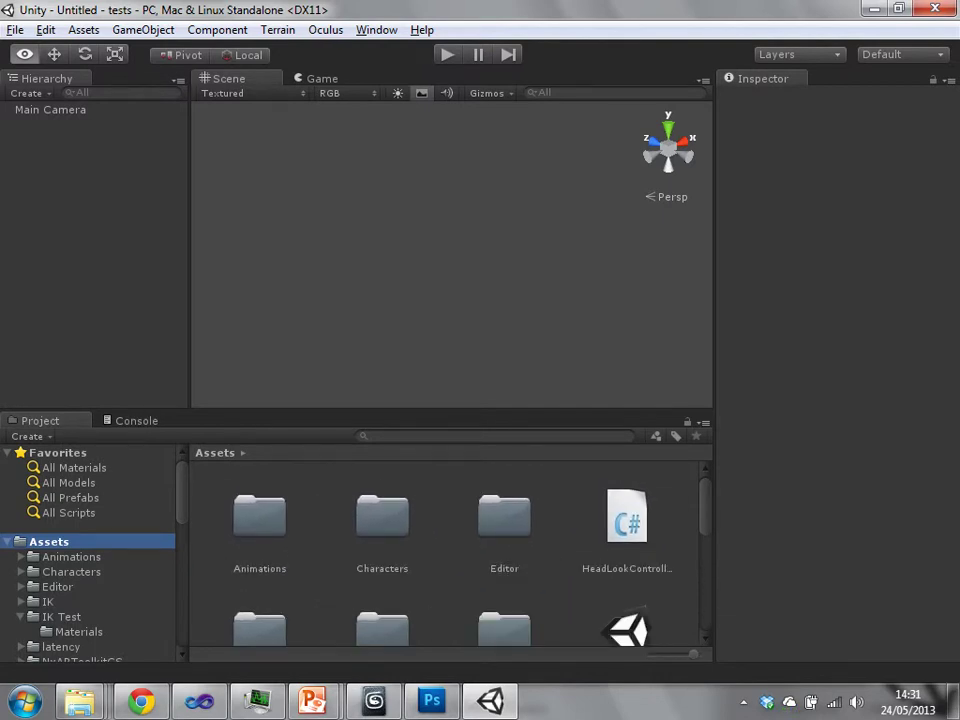
{"action": "scroll", "coordinate": [450, 555], "scroll_direction": "down", "scroll_amount": 3}
{"action": "scroll", "coordinate": [450, 555], "scroll_direction": "up", "scroll_amount": 3}
{"action": "left_click_drag", "start_coordinate": [693, 654], "coordinate": [650, 654]}
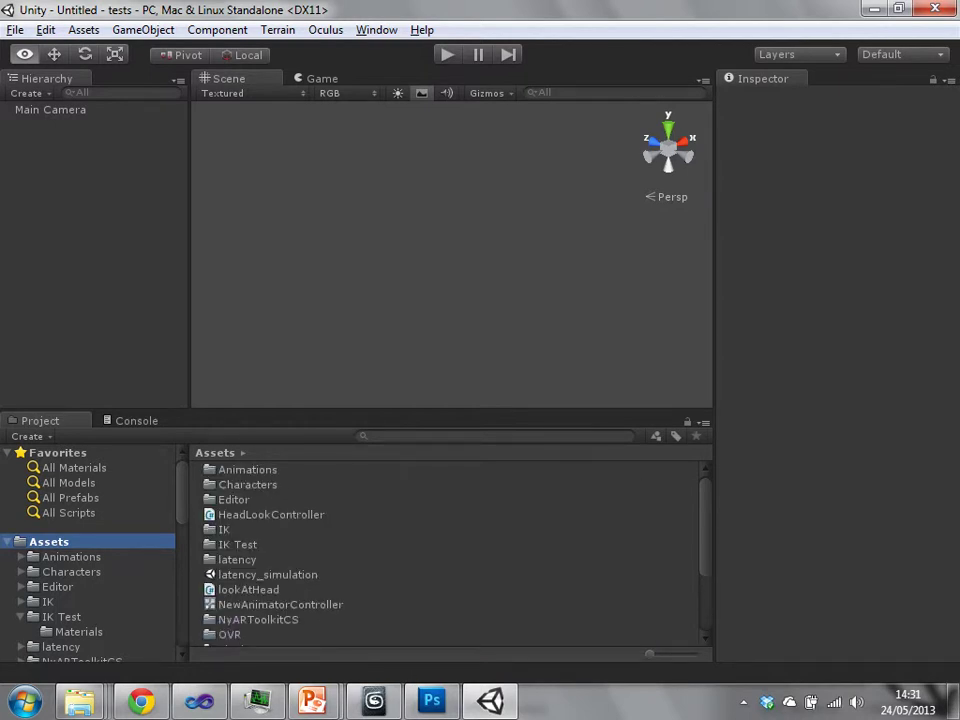
Filter the project assets by type Scene and inspect several of the found scenes, from Crowd Simulation downwards.
{"action": "left_click", "coordinate": [656, 436]}
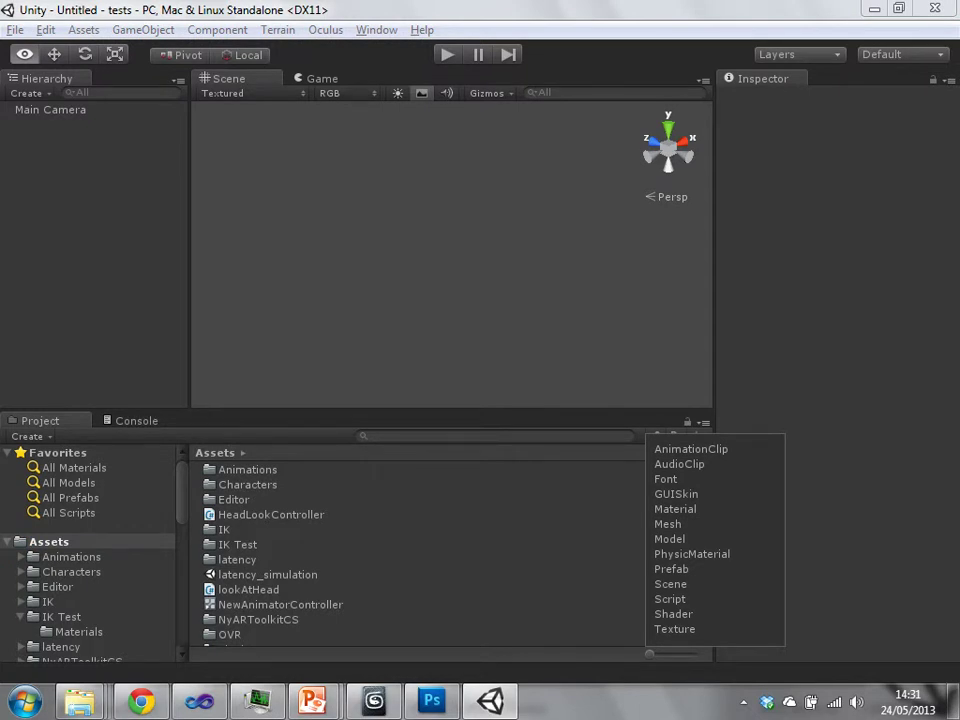
{"action": "left_click", "coordinate": [670, 584]}
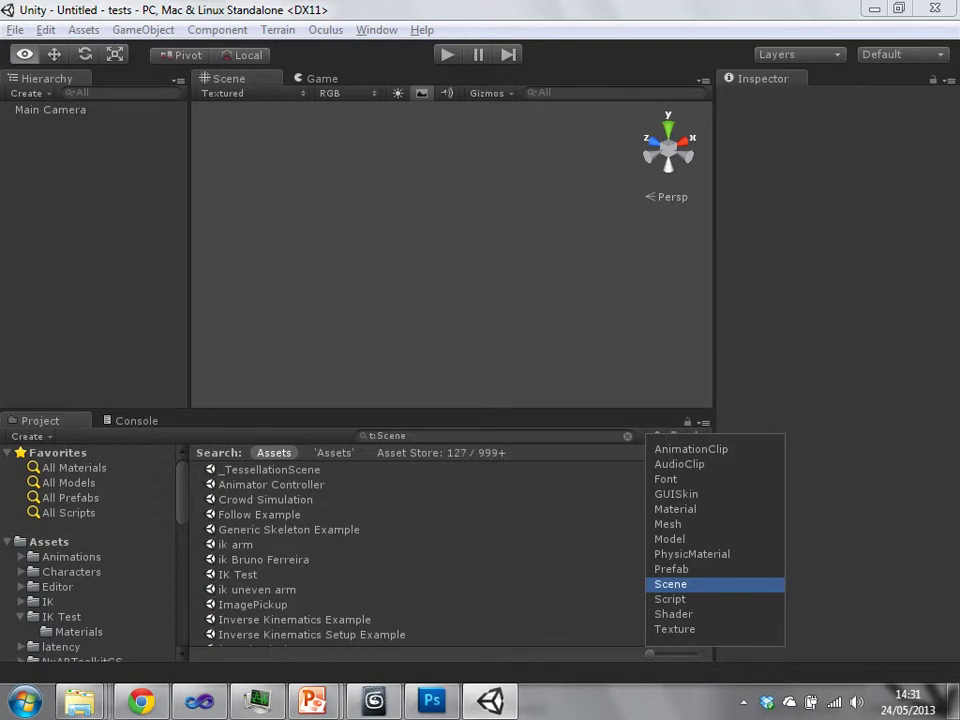
{"action": "left_click", "coordinate": [266, 500]}
{"action": "left_click", "coordinate": [260, 515]}
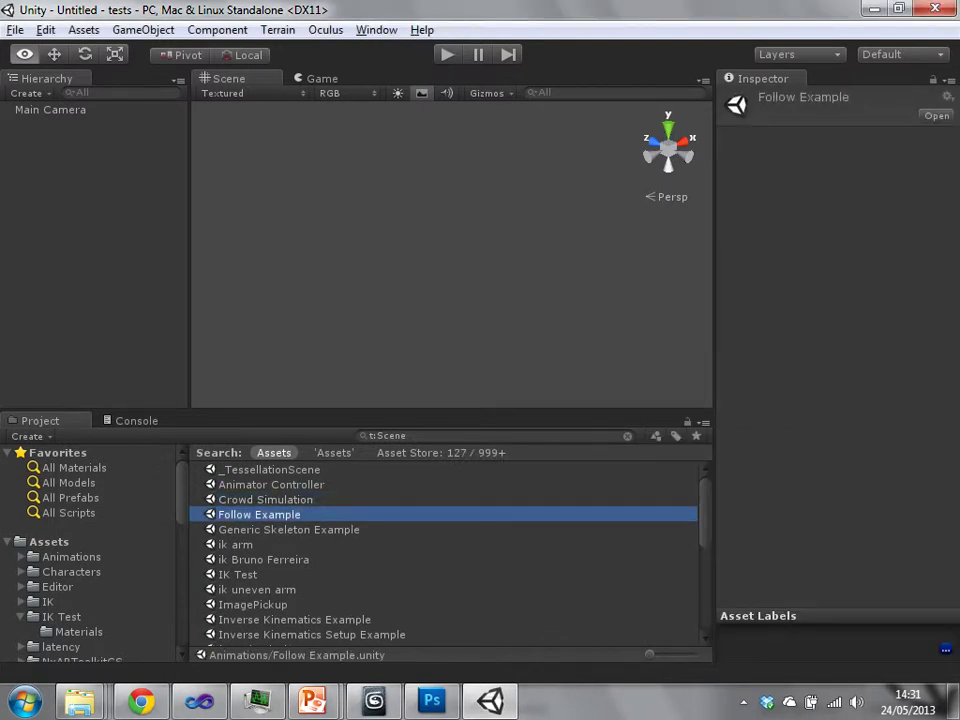
{"action": "left_click", "coordinate": [288, 530]}
{"action": "left_click", "coordinate": [236, 545]}
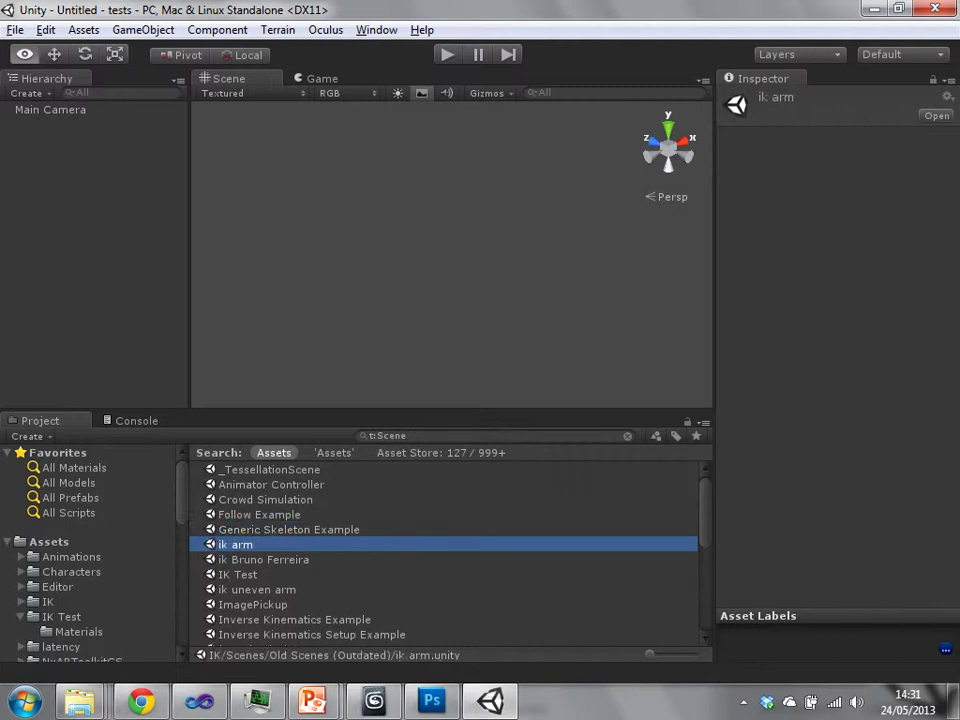
{"action": "left_click", "coordinate": [264, 560]}
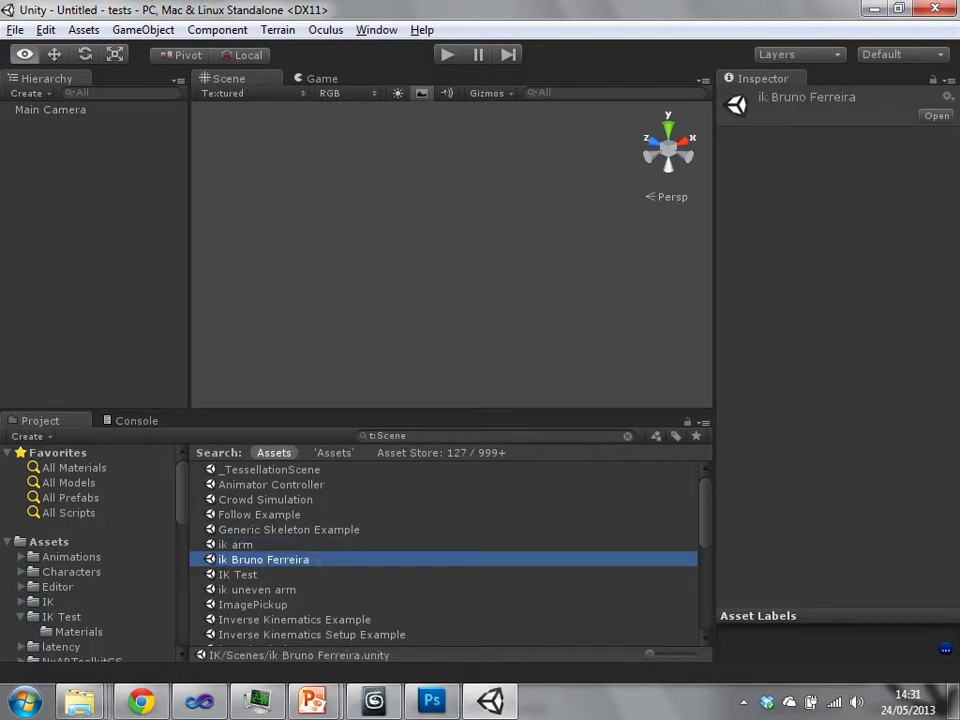
Open the VRDemo_Tuscany scene and bring the whole house and its garden into the Scene view.
{"action": "scroll", "coordinate": [445, 555], "scroll_direction": "down", "scroll_amount": 6}
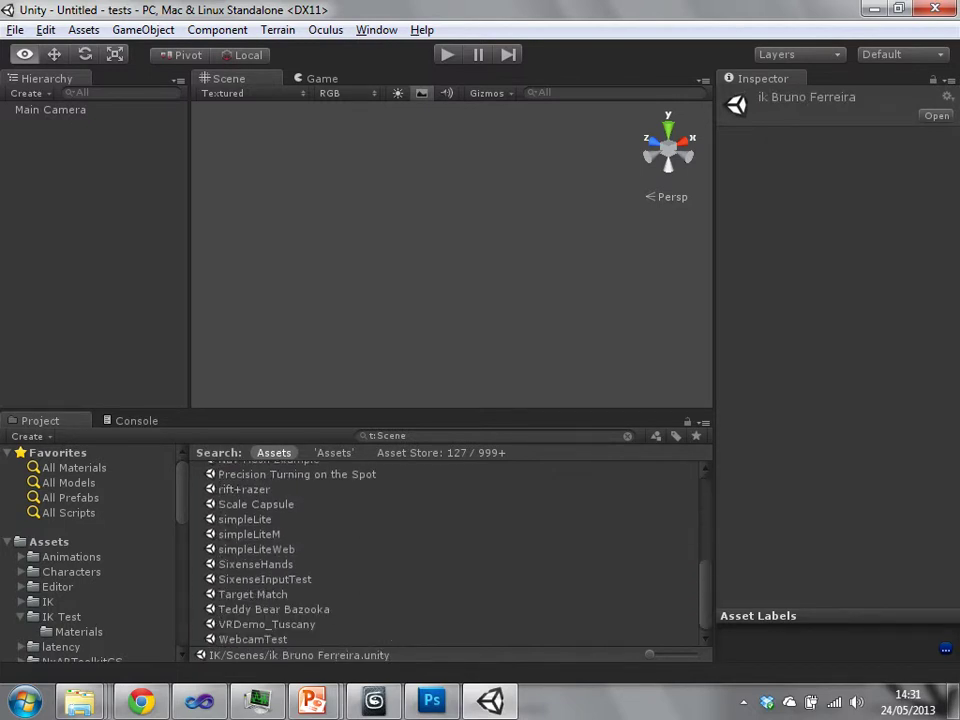
{"action": "double_click", "coordinate": [267, 624]}
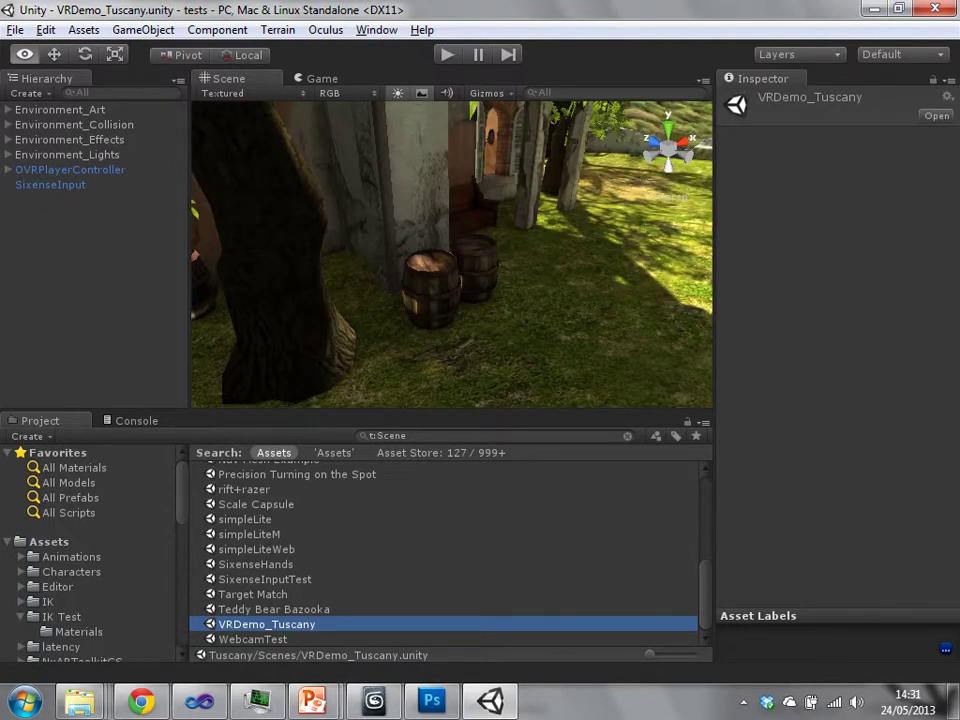
{"action": "scroll", "coordinate": [452, 254], "scroll_direction": "down", "scroll_amount": 10}
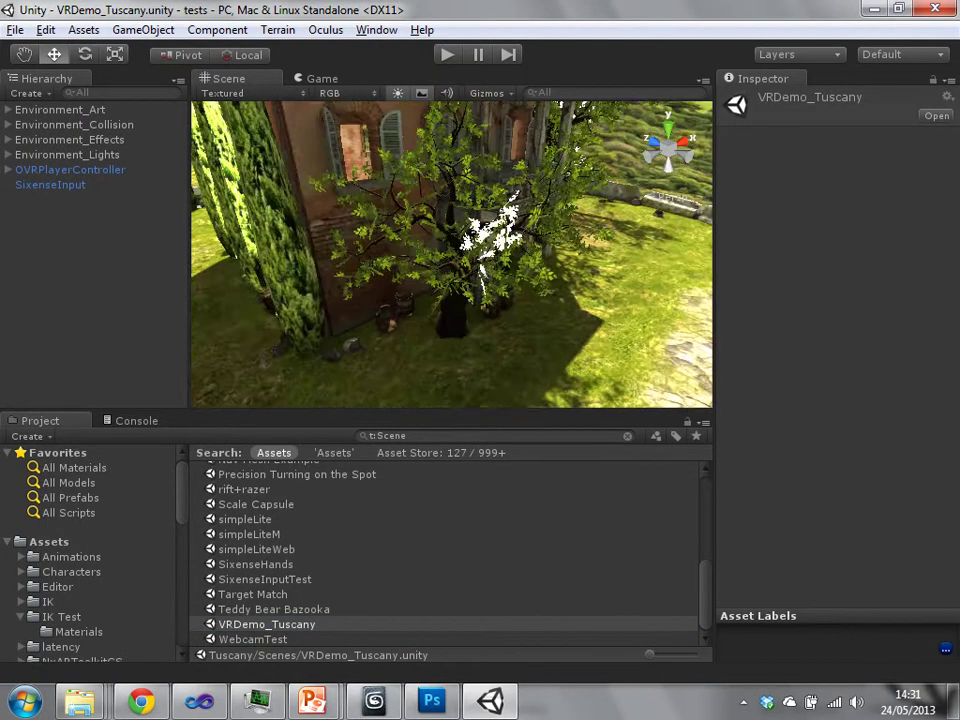
{"action": "scroll", "coordinate": [452, 254], "scroll_direction": "down", "scroll_amount": 5}
{"action": "middle_click_drag", "start_coordinate": [452, 254], "coordinate": [550, 305]}
{"action": "scroll", "coordinate": [452, 254], "scroll_direction": "down", "scroll_amount": 5}
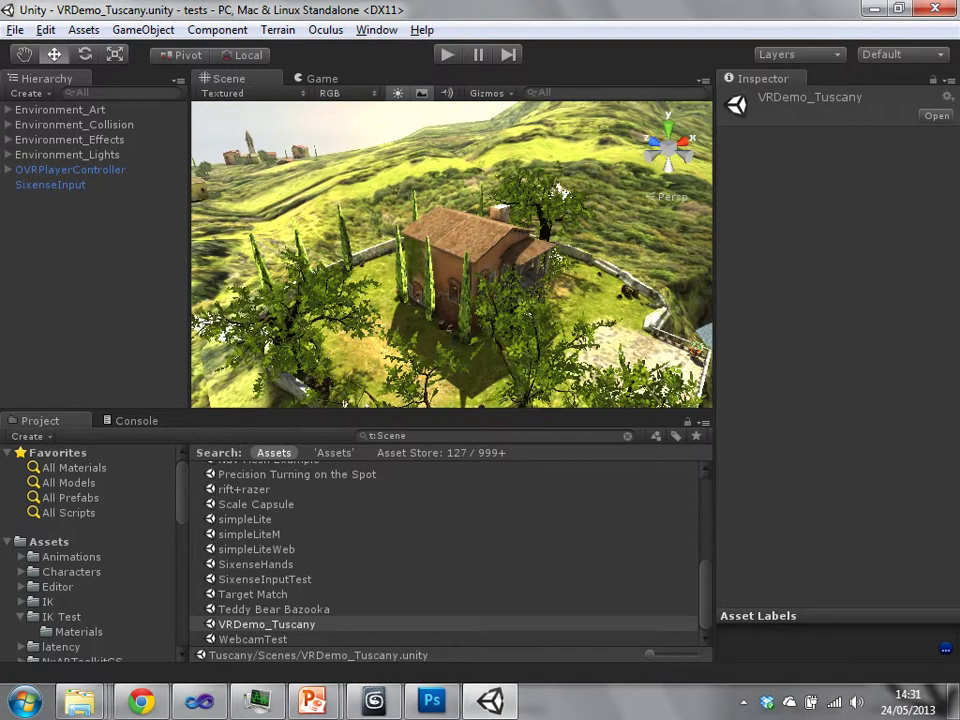
Expand the Environment_Art group, select its Ocean object and view the house from a slightly different angle.
{"action": "left_click", "coordinate": [60, 110]}
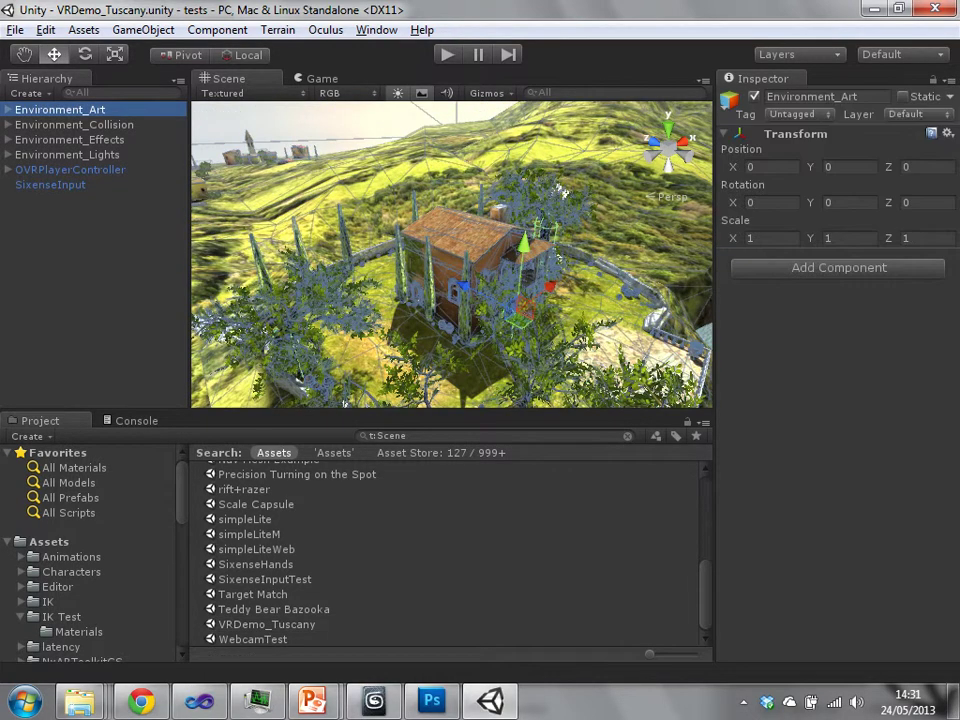
{"action": "key", "text": "Right"}
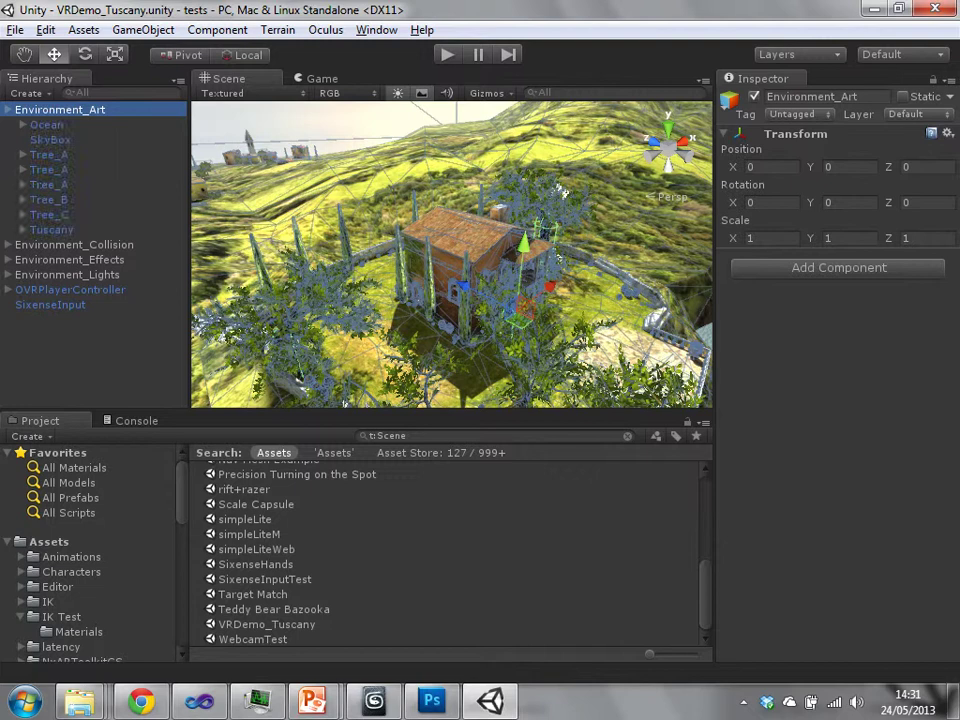
{"action": "left_click", "coordinate": [563, 192]}
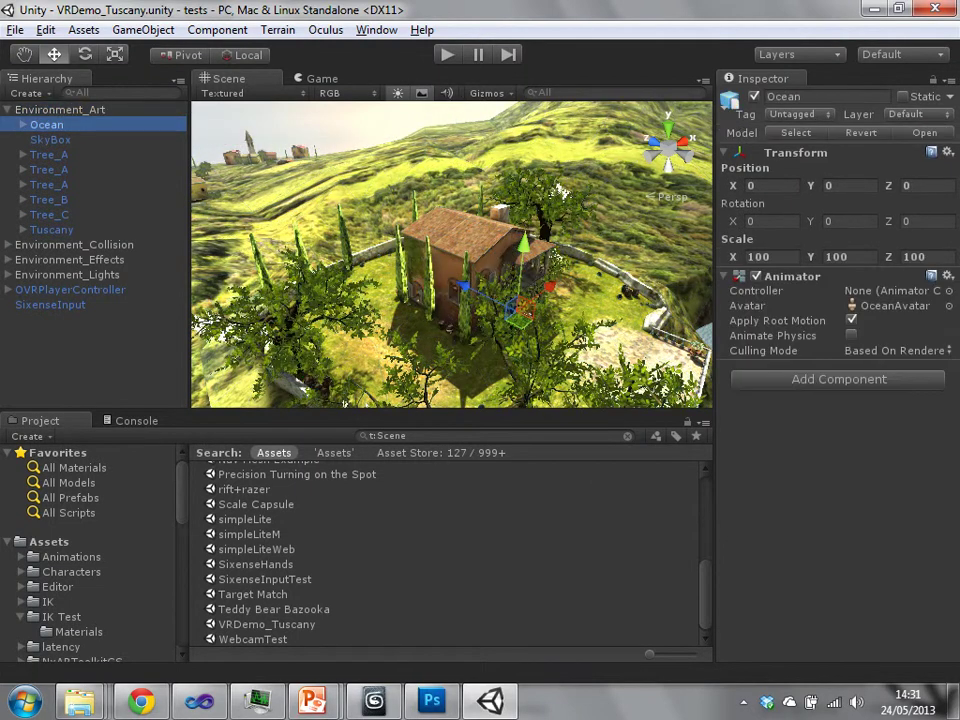
{"action": "mouse_move", "coordinate": [452, 254]}
{"action": "left_mouse_down", "text": "alt"}
{"action": "mouse_move", "coordinate": [530, 250]}
{"action": "mouse_move", "coordinate": [460, 255]}
{"action": "left_mouse_up", "text": "alt"}
{"action": "left_click_drag", "start_coordinate": [548, 183], "coordinate": [502, 124], "text": "alt"}
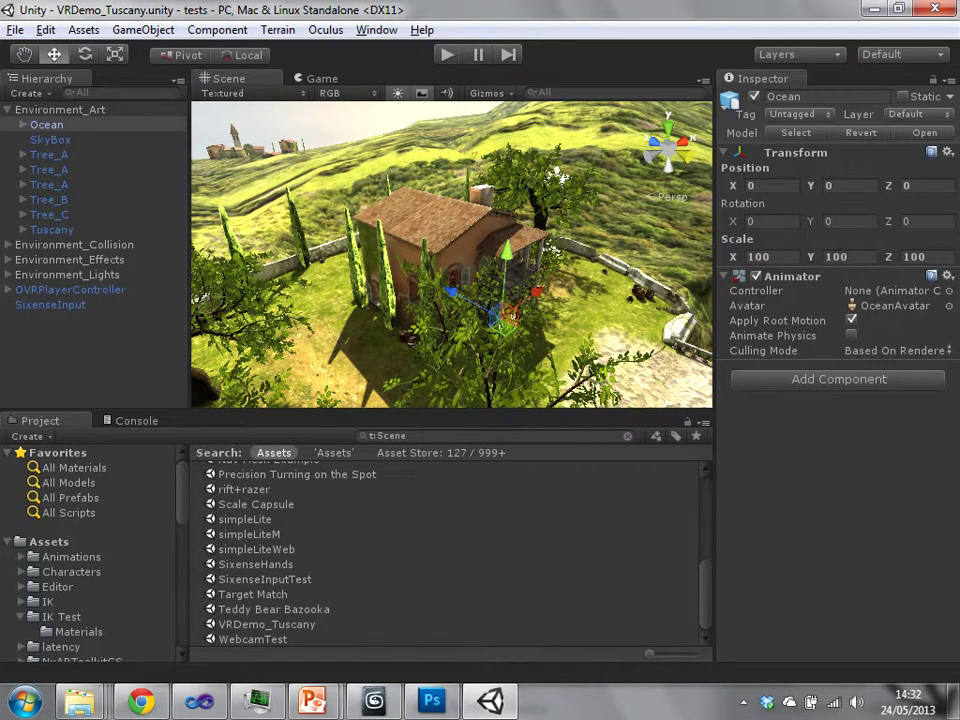
{"action": "middle_click_drag", "start_coordinate": [513, 316], "coordinate": [528, 327]}
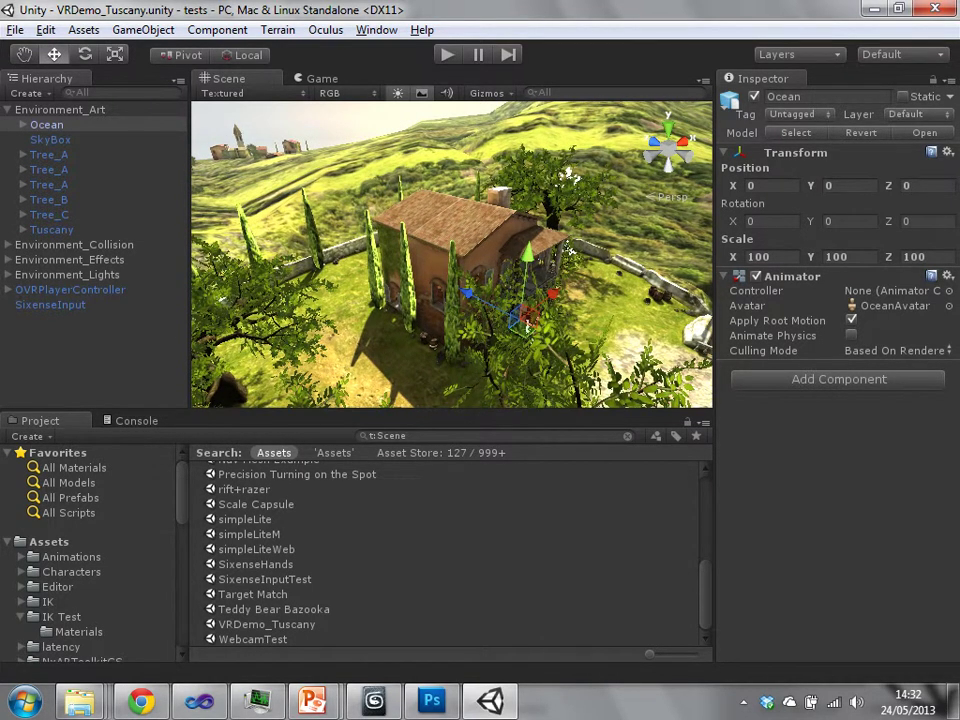
Select the Environment_Art group, expand it and its Ocean child, and frame the Ocean object in the Scene view.
{"action": "left_click", "coordinate": [8, 110]}
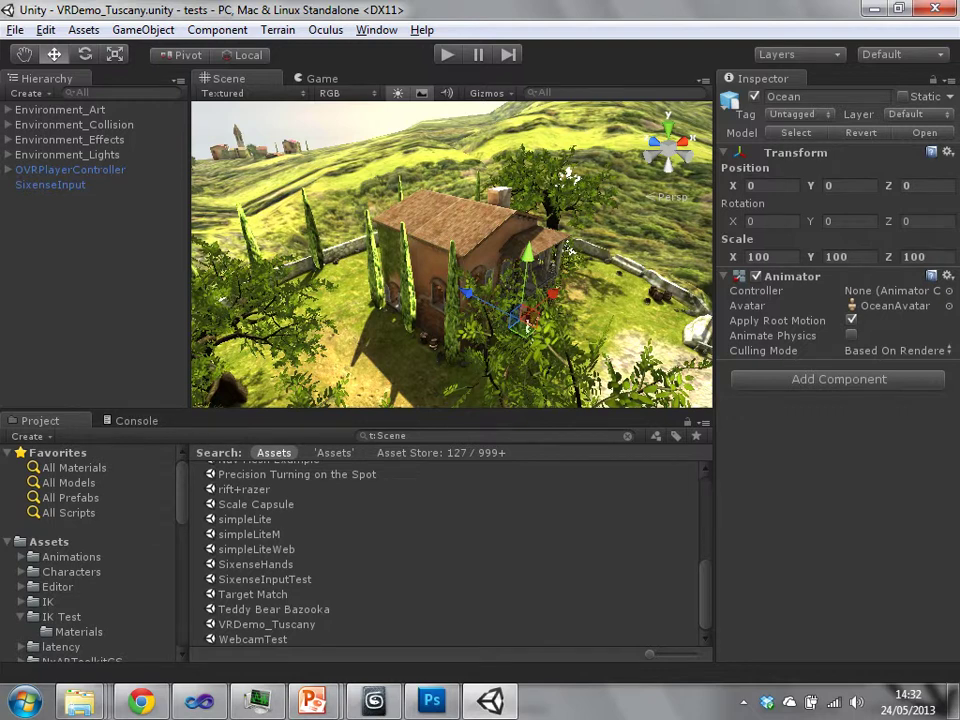
{"action": "left_click", "coordinate": [570, 175]}
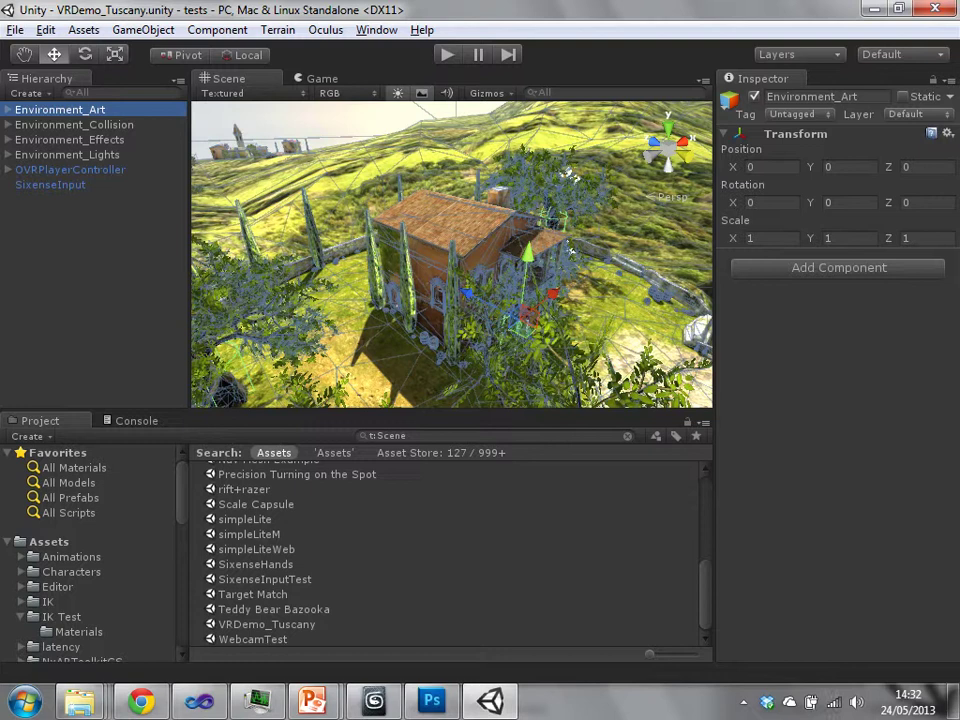
{"action": "key", "text": "Right"}
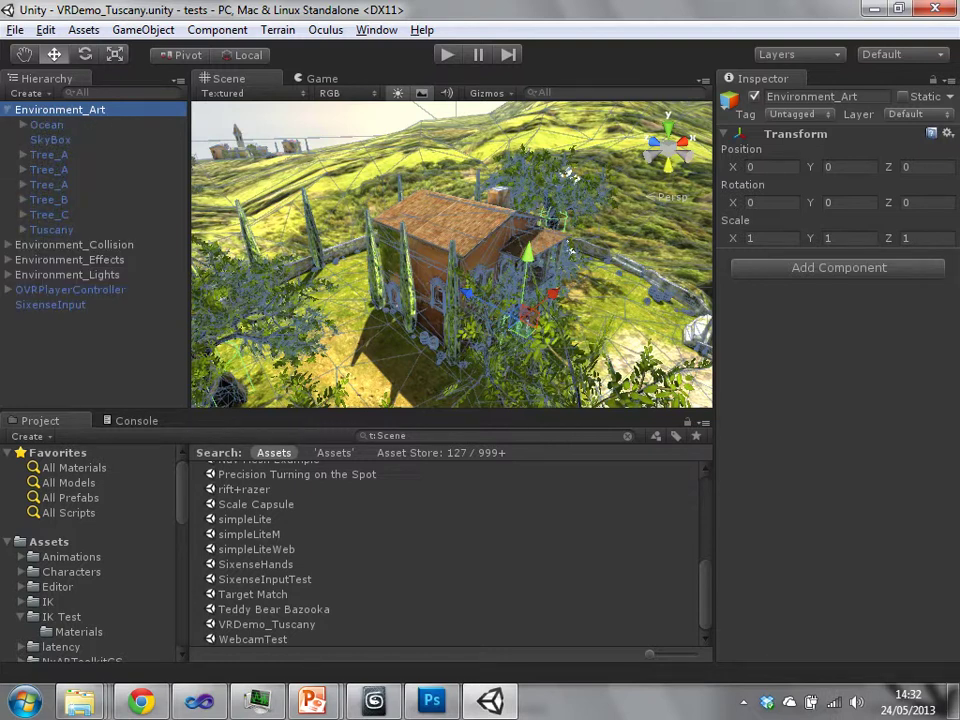
{"action": "left_click", "coordinate": [23, 125]}
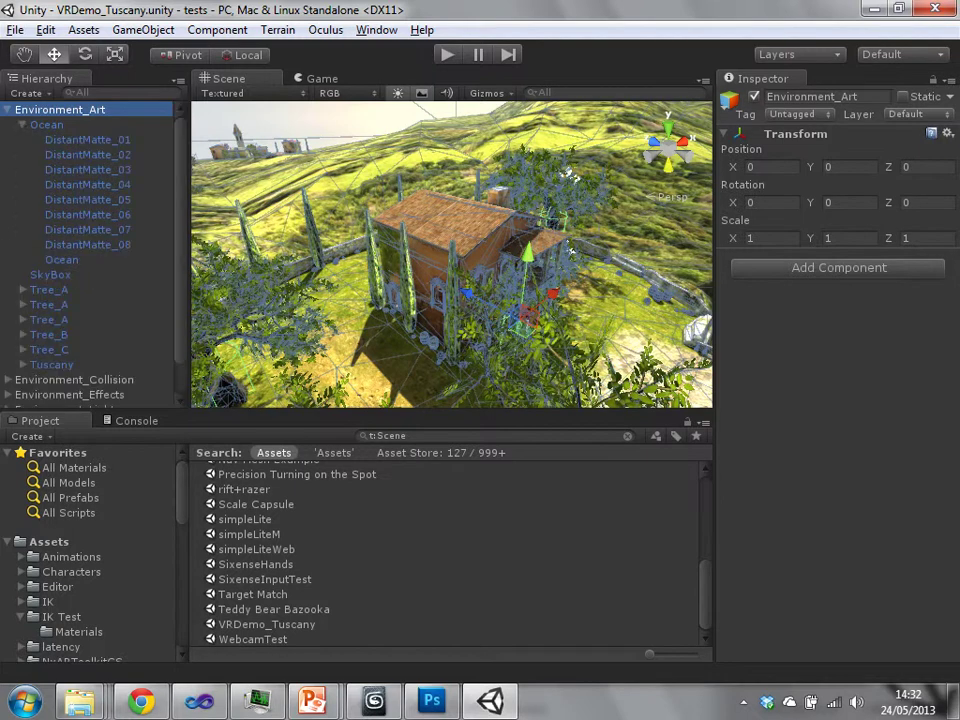
{"action": "left_click", "coordinate": [47, 125]}
{"action": "key", "text": "f"}
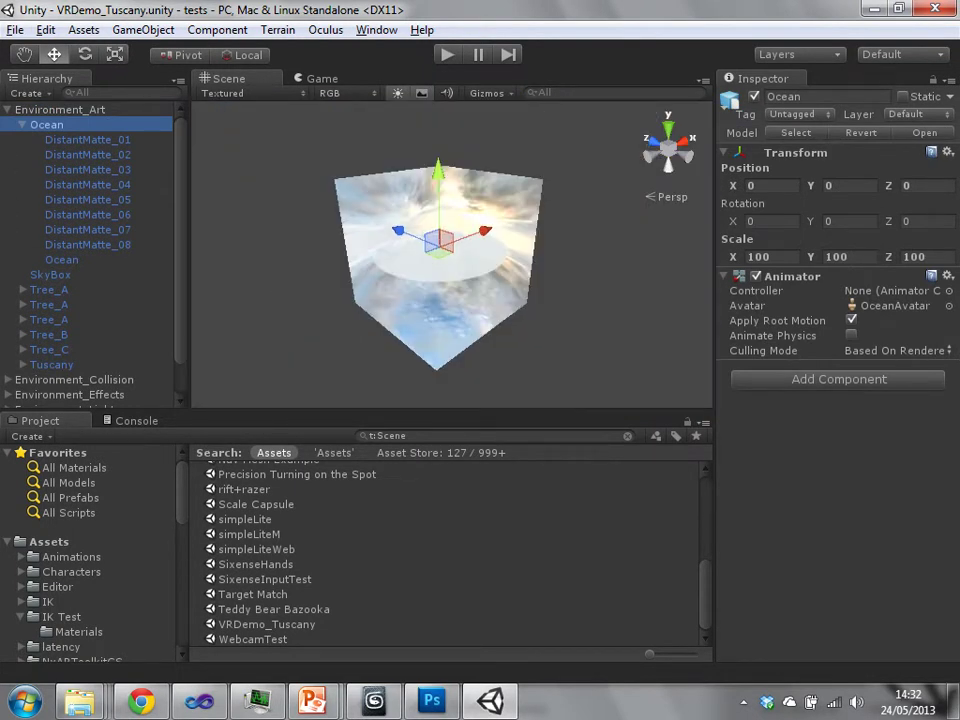
Examine the SkyBox object up close and frame the first Tree_A object in the Scene view.
{"action": "left_click", "coordinate": [50, 275]}
{"action": "key", "text": "f"}
{"action": "scroll", "coordinate": [452, 254], "scroll_direction": "up", "scroll_amount": 3}
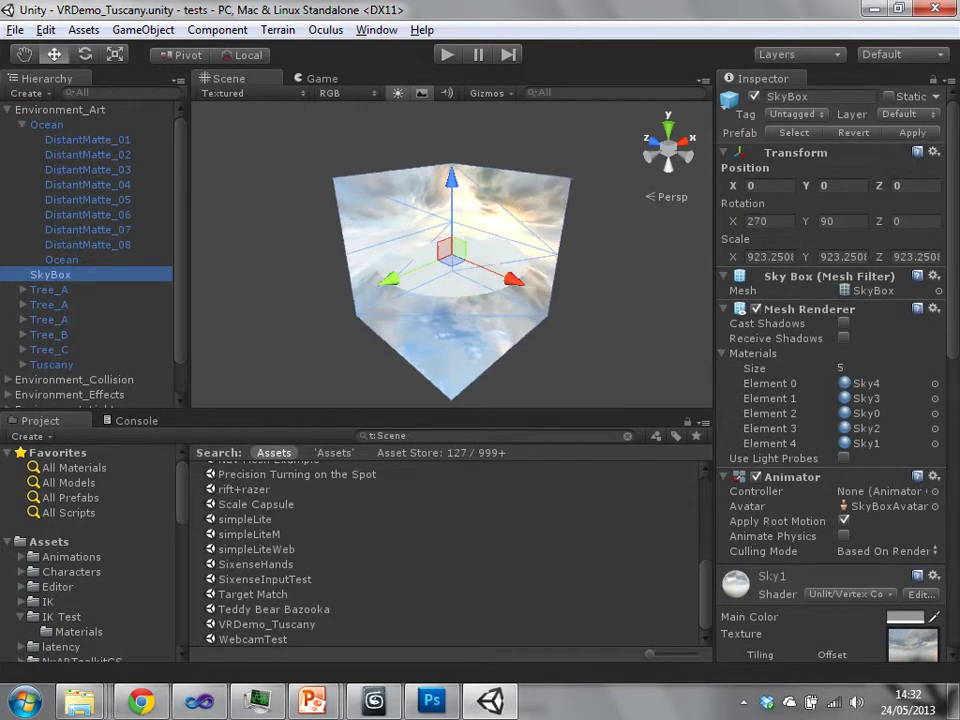
{"action": "scroll", "coordinate": [452, 254], "scroll_direction": "up", "scroll_amount": 4}
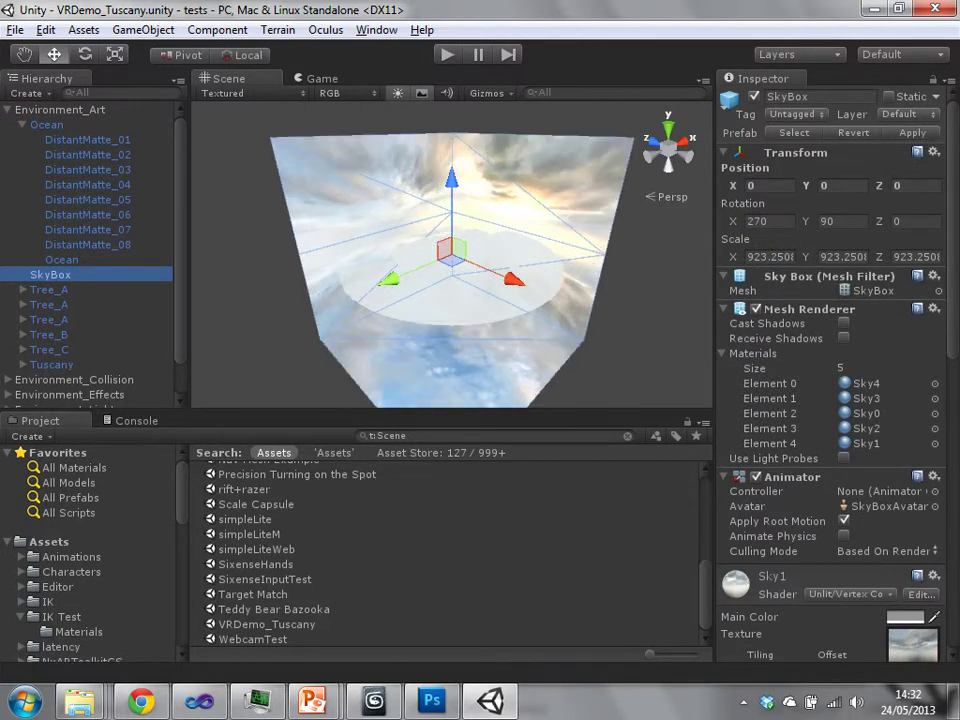
{"action": "double_click", "coordinate": [49, 290]}
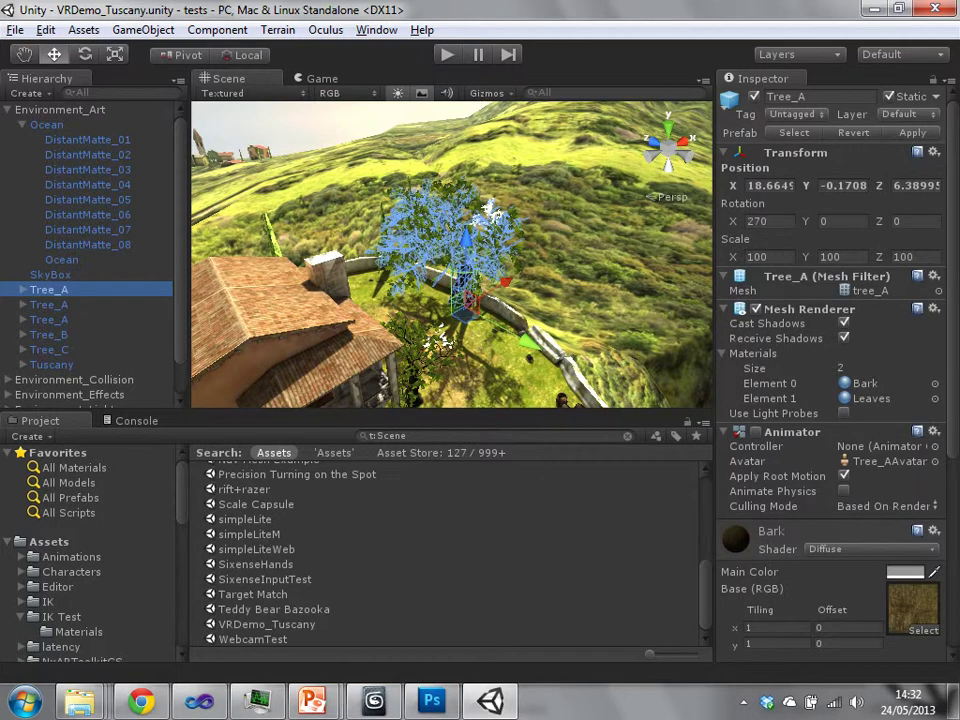
Try moving the Environment_Art group along its Z axis, and undo the move.
{"action": "left_click", "coordinate": [60, 110]}
{"action": "key", "text": "f"}
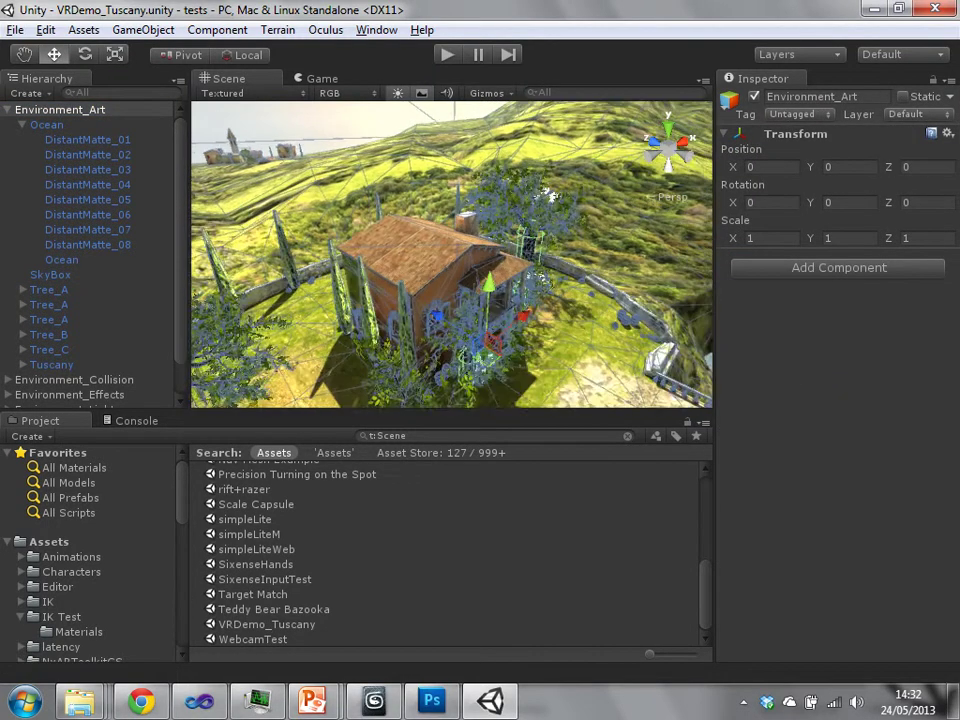
{"action": "left_click", "coordinate": [60, 110]}
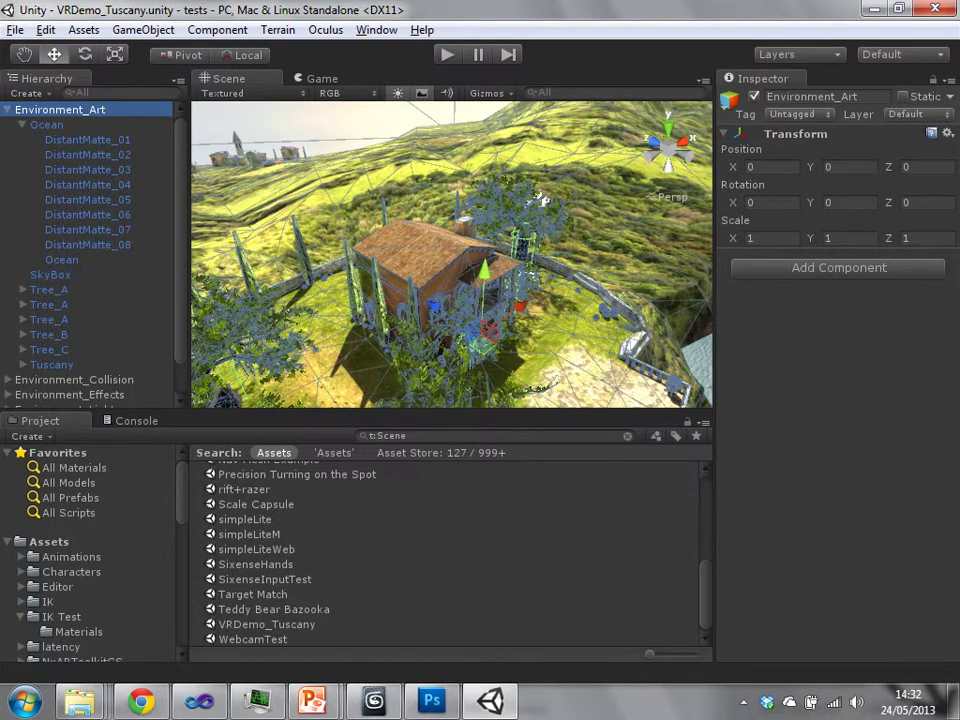
{"action": "left_click_drag", "start_coordinate": [434, 306], "coordinate": [360, 260]}
{"action": "left_click_drag", "start_coordinate": [937, 166], "coordinate": [881, 166]}
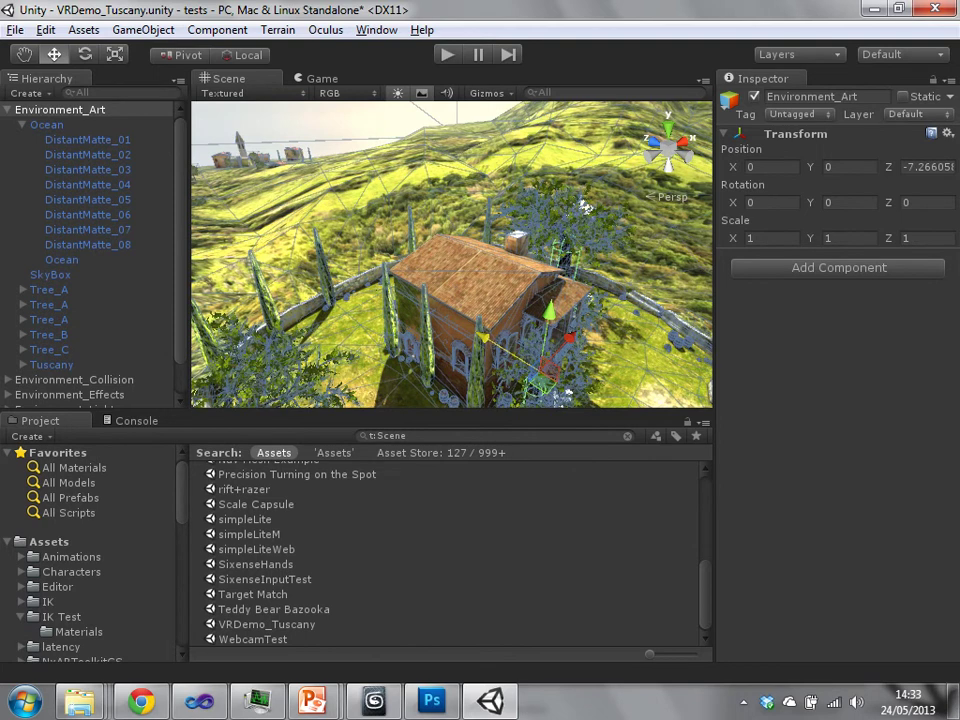
{"action": "key", "text": "ctrl+z"}
{"action": "scroll", "coordinate": [90, 255], "scroll_direction": "down", "scroll_amount": 2}
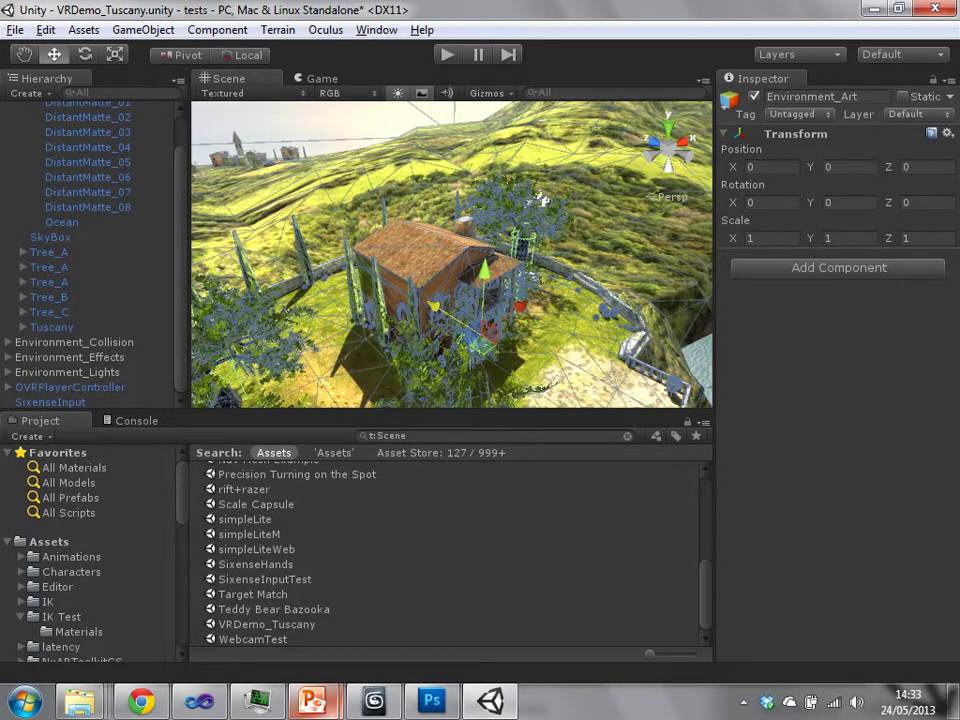
Switch to the PowerPoint presentation, review the GameObjects slide, and return to Unity.
{"action": "mouse_move", "coordinate": [313, 700]}
{"action": "left_click", "coordinate": [416, 590]}
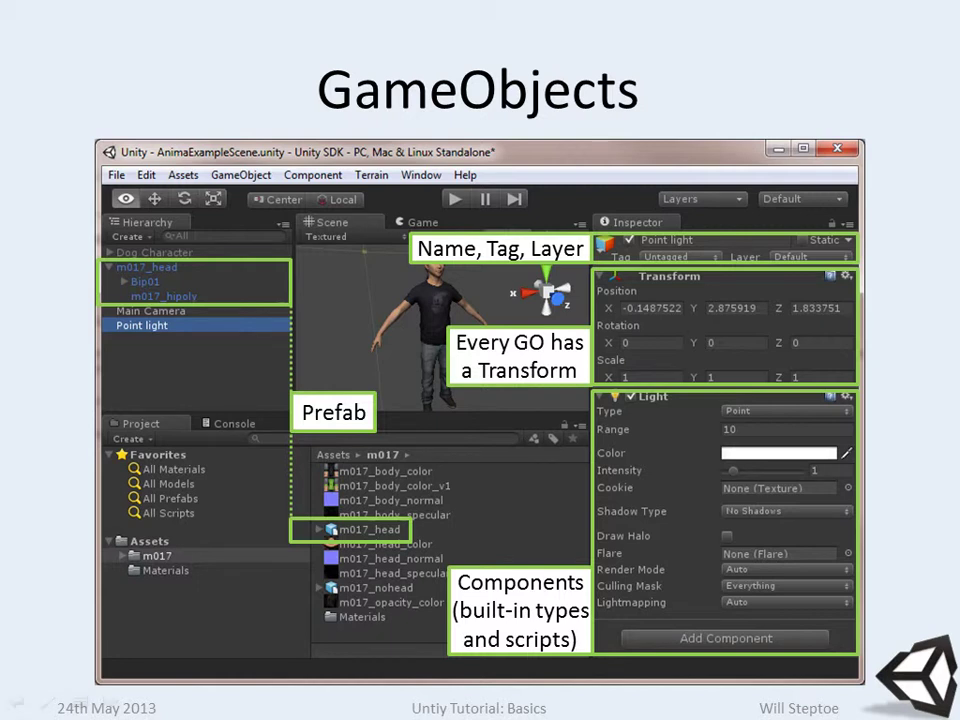
{"action": "key", "text": "Right"}
{"action": "key", "text": "Left"}
{"action": "key", "text": "alt+Tab"}
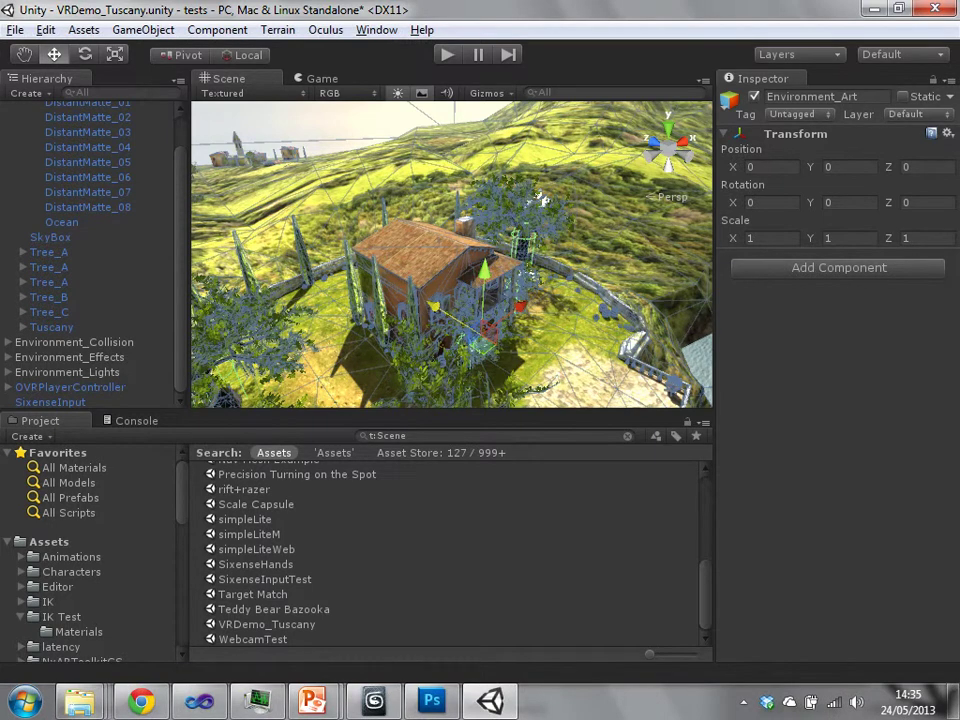
Compare the Environment_Collision and Environment_Effects groups in the Scene view, leaving Environment_Collision selected.
{"action": "left_click", "coordinate": [74, 342]}
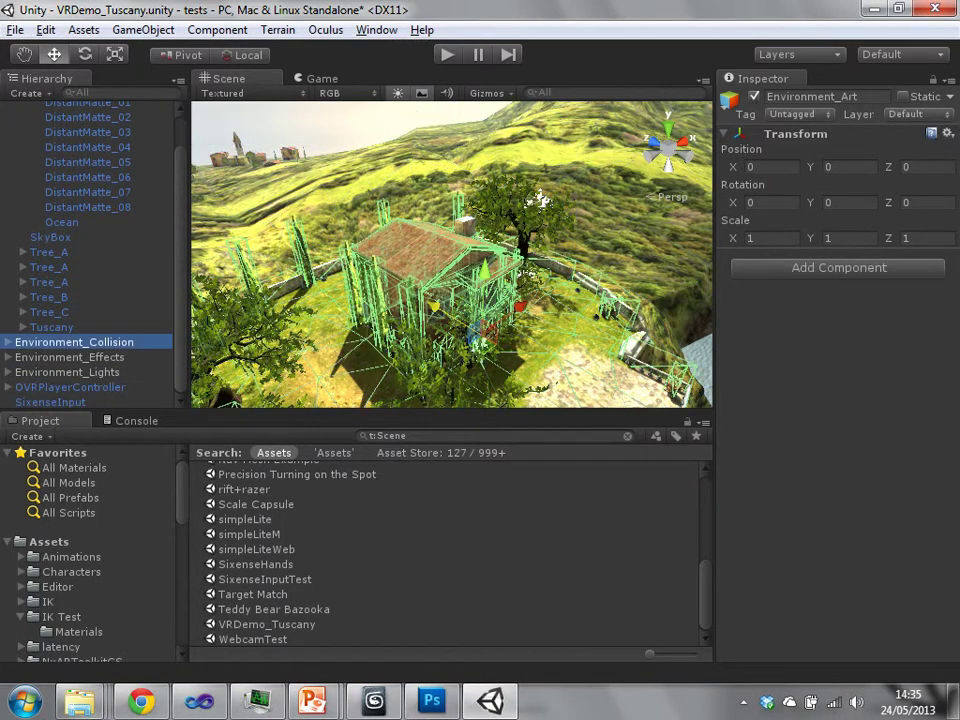
{"action": "left_click", "coordinate": [70, 357]}
{"action": "left_click", "coordinate": [74, 342]}
Remove the Scene type filter from the asset search and make the Project panel taller.
{"action": "left_click", "coordinate": [656, 436]}
{"action": "left_click", "coordinate": [670, 584]}
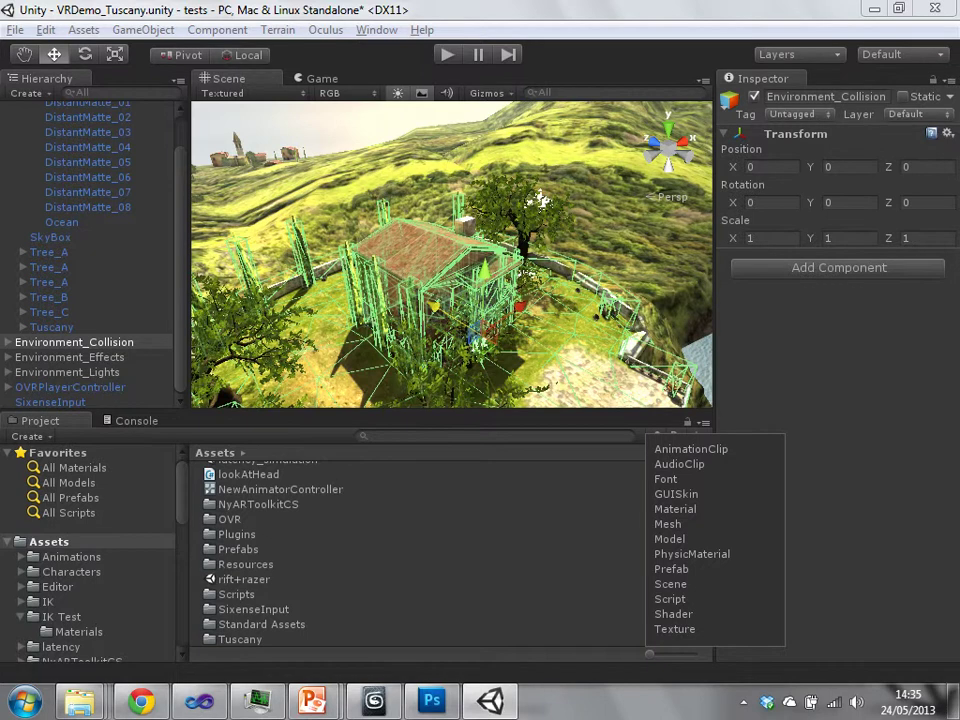
{"action": "left_click_drag", "start_coordinate": [560, 411], "coordinate": [560, 276]}
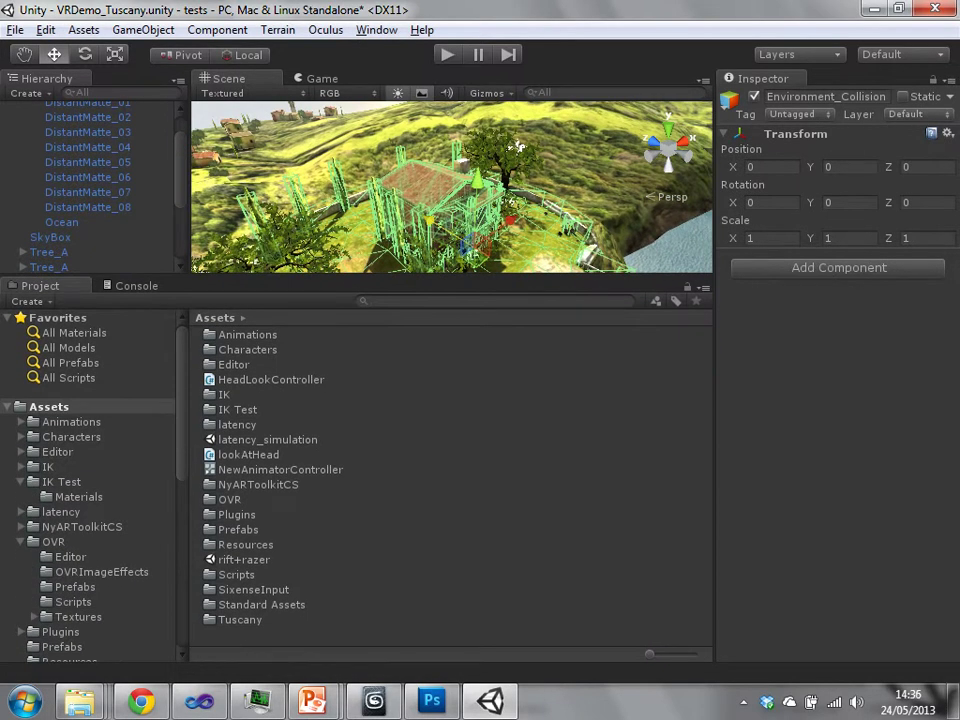
Collapse the Environment_Art group and create a prefab from the Environment_Collision object in the root Assets folder.
{"action": "scroll", "coordinate": [90, 180], "scroll_direction": "up", "scroll_amount": 2}
{"action": "left_click", "coordinate": [8, 110]}
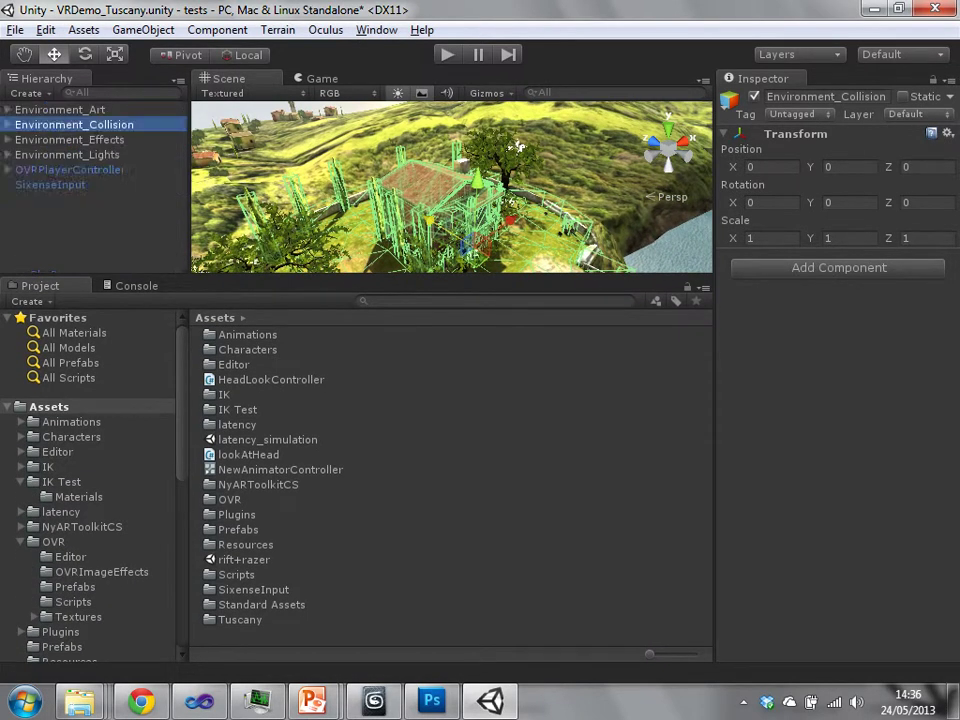
{"action": "left_click", "coordinate": [69, 140]}
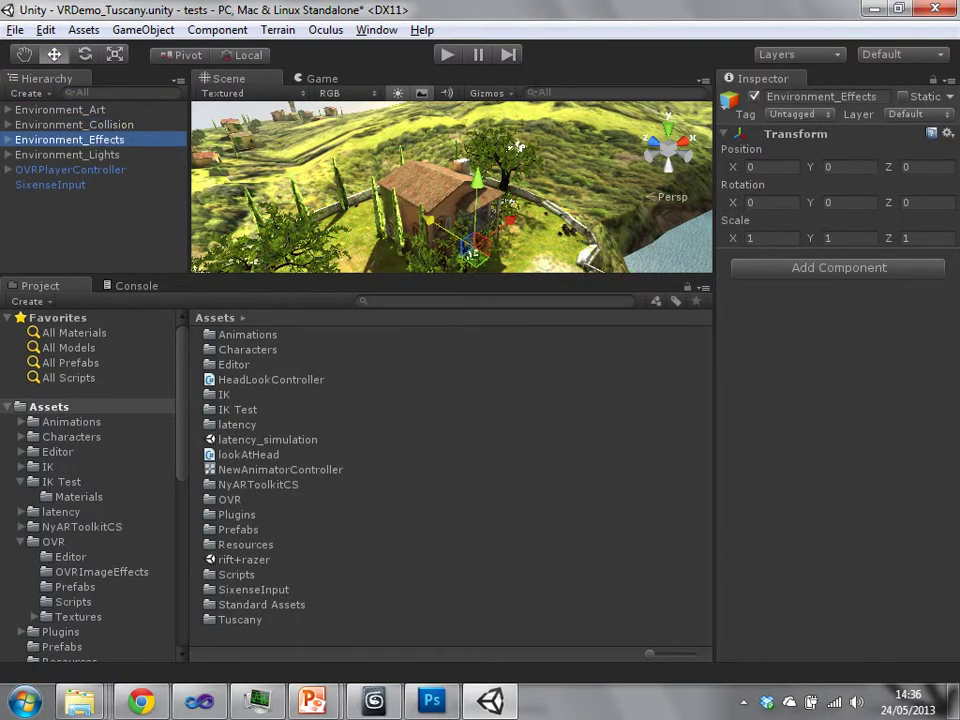
{"action": "left_click", "coordinate": [74, 125]}
{"action": "right_click", "coordinate": [518, 147]}
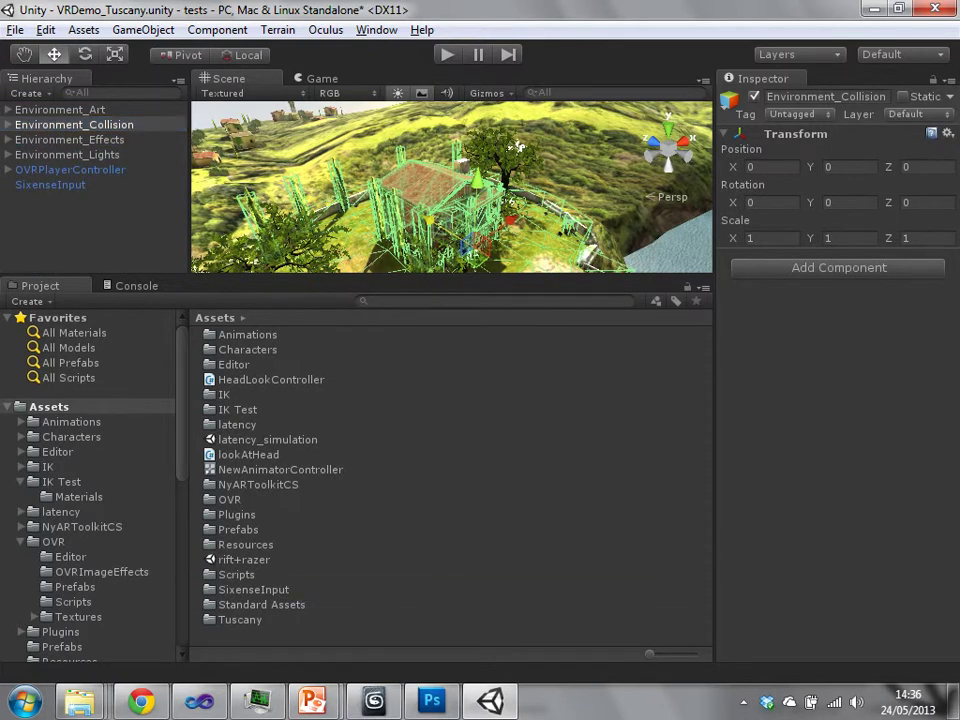
{"action": "left_click_drag", "start_coordinate": [74, 125], "coordinate": [400, 500]}
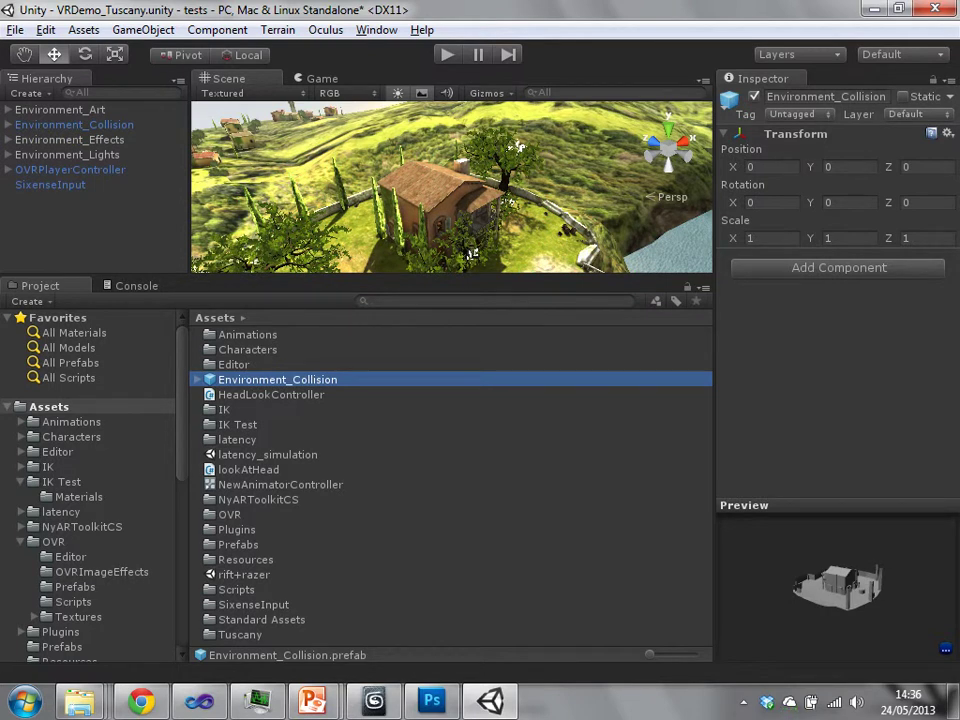
Expand the Environment_Collision prefab and inspect its Tuscany_collision child.
{"action": "left_click", "coordinate": [197, 380]}
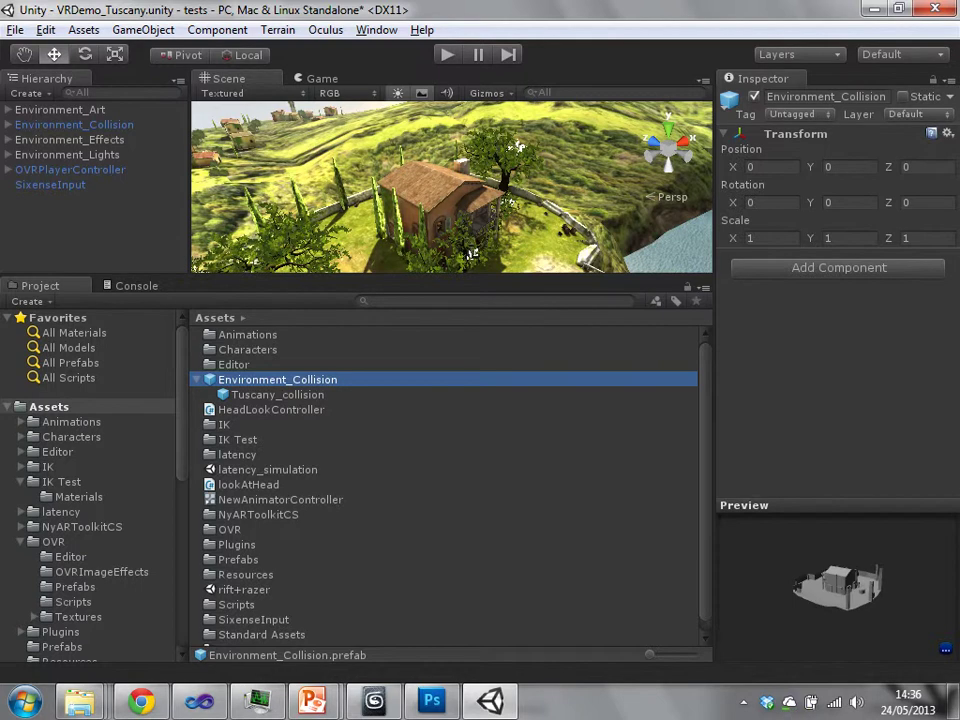
{"action": "left_click", "coordinate": [277, 395]}
{"action": "left_click", "coordinate": [277, 380]}
Duplicate the Environment_Collision object twice in the scene, and select its source prefab in the Assets folder.
{"action": "left_click", "coordinate": [74, 125]}
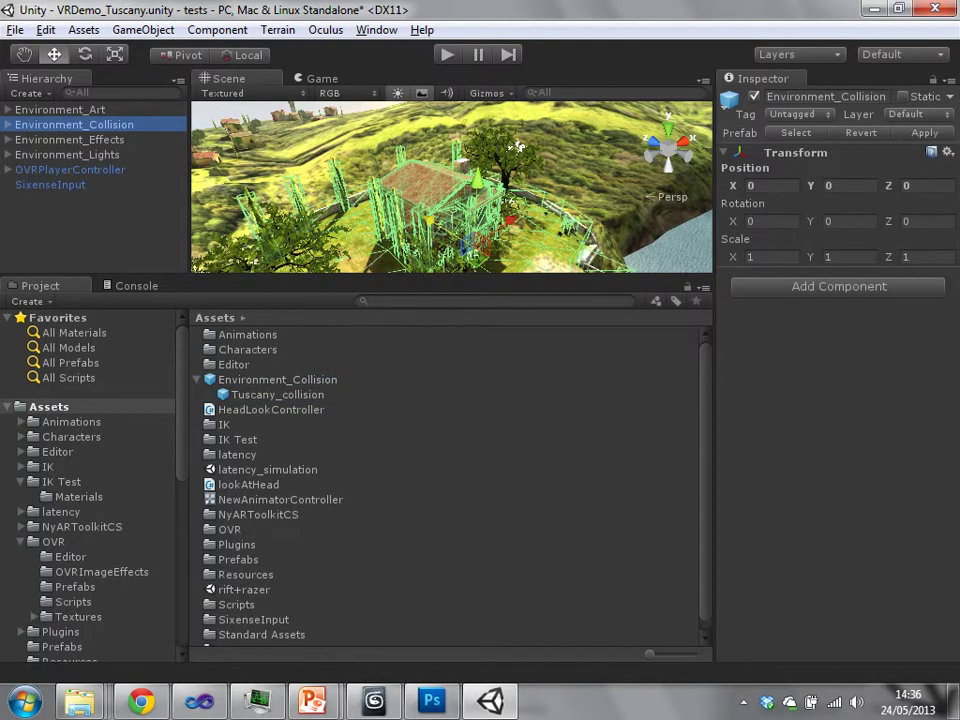
{"action": "key", "text": "ctrl+d"}
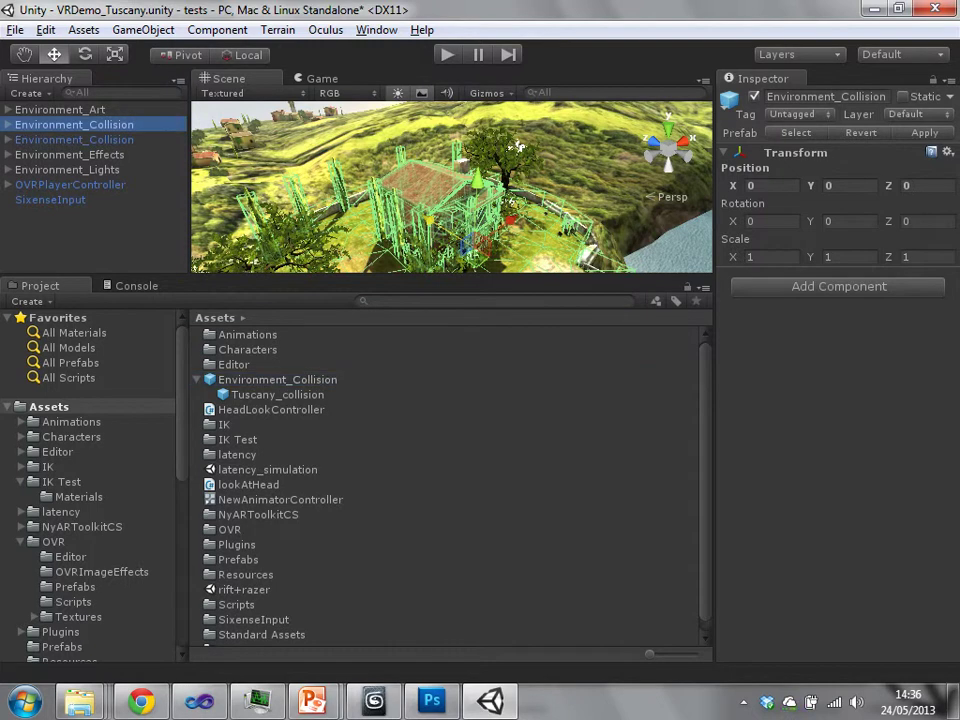
{"action": "key", "text": "ctrl+d"}
{"action": "left_click", "coordinate": [277, 379]}
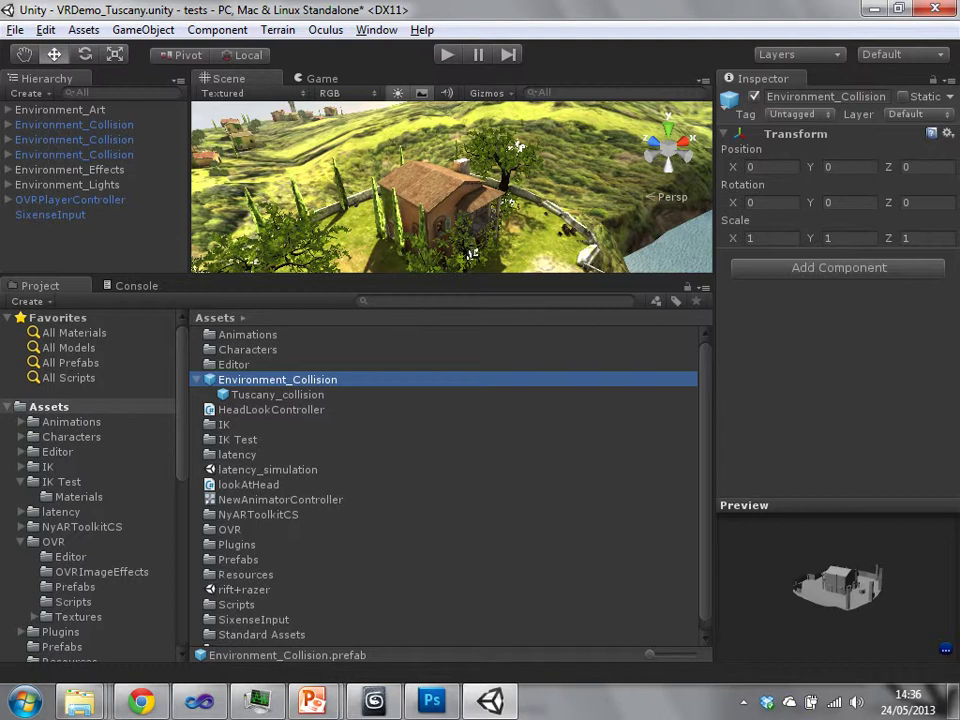
Delete two of the three Environment_Collision instances from the scene.
{"action": "left_click", "coordinate": [74, 125]}
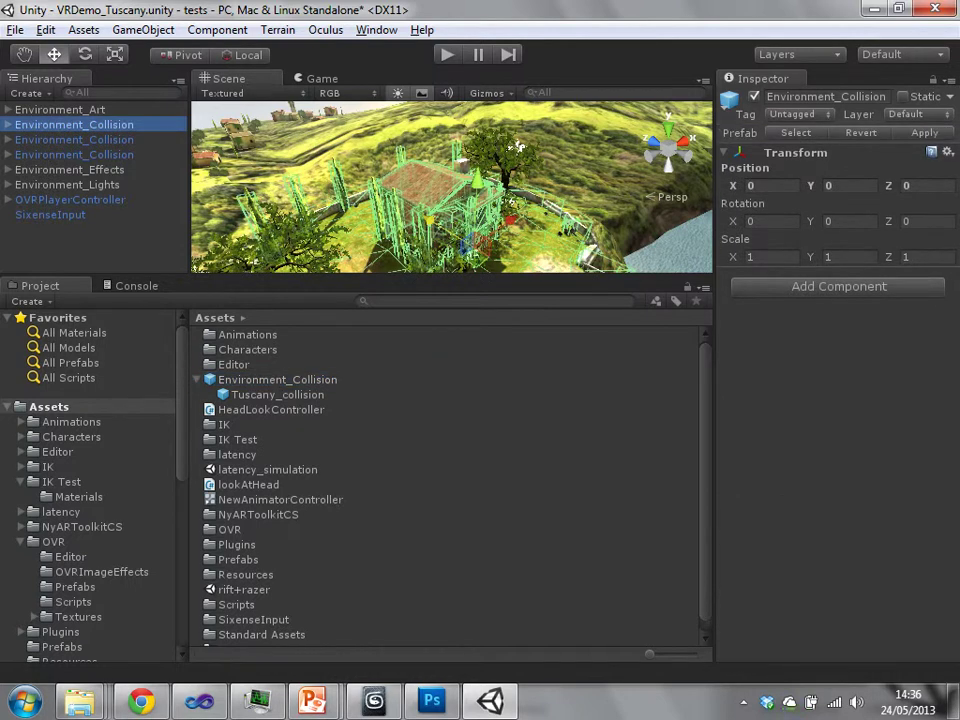
{"action": "left_click", "coordinate": [74, 140]}
{"action": "left_click", "coordinate": [74, 125]}
{"action": "key", "text": "Delete"}
{"action": "left_click", "coordinate": [60, 110]}
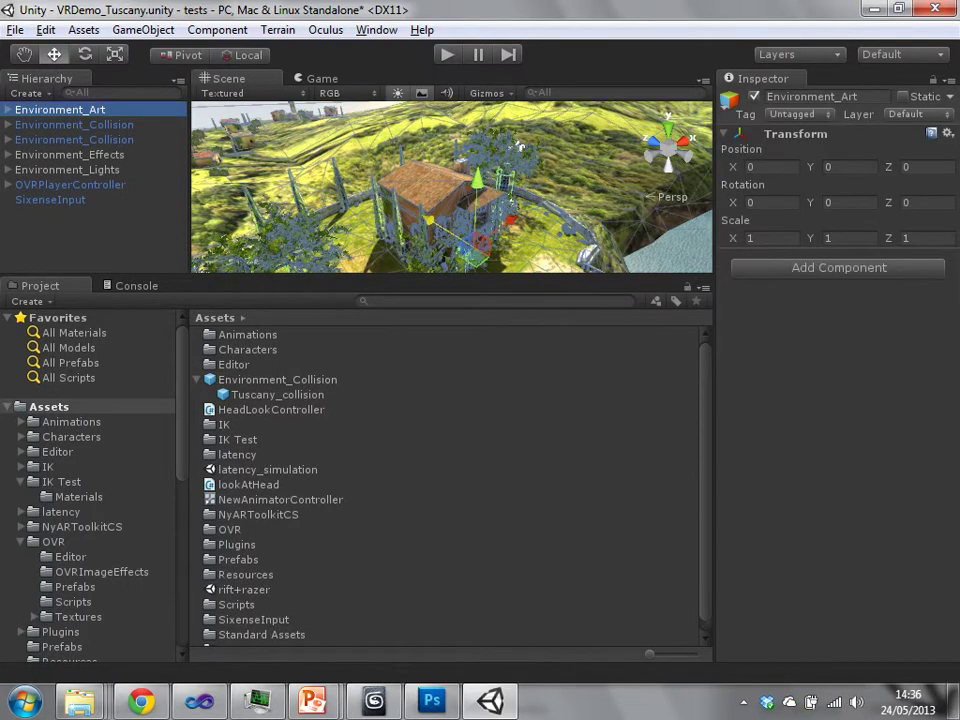
{"action": "left_click", "coordinate": [74, 125]}
{"action": "key", "text": "Delete"}
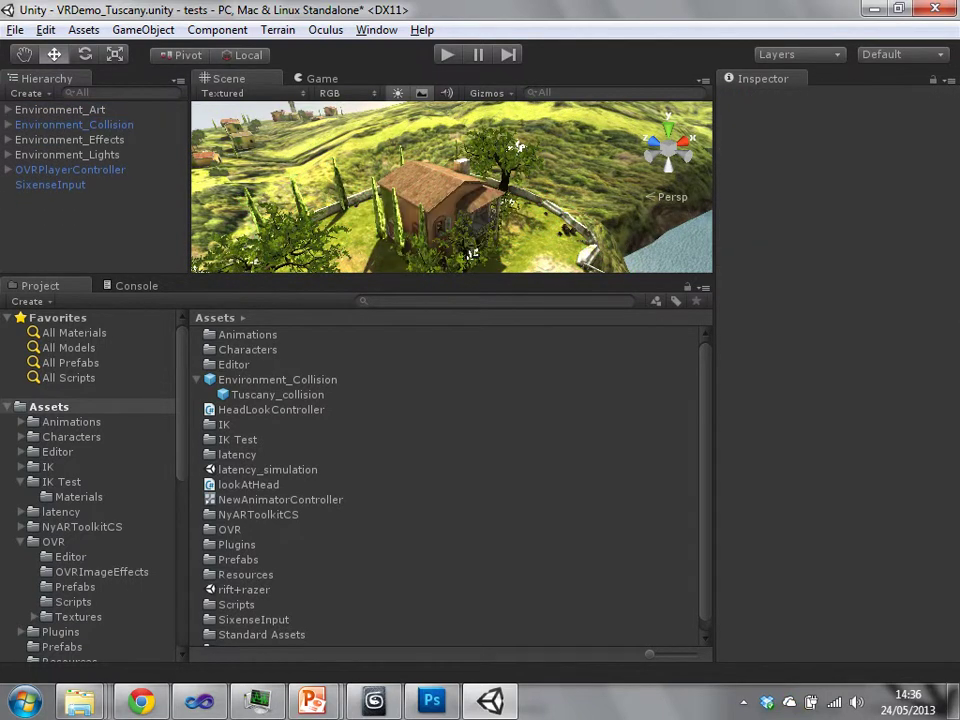
Delete the Environment_Collision prefab from the Assets folder and select the Environment_Collision object in the scene.
{"action": "left_click", "coordinate": [74, 125]}
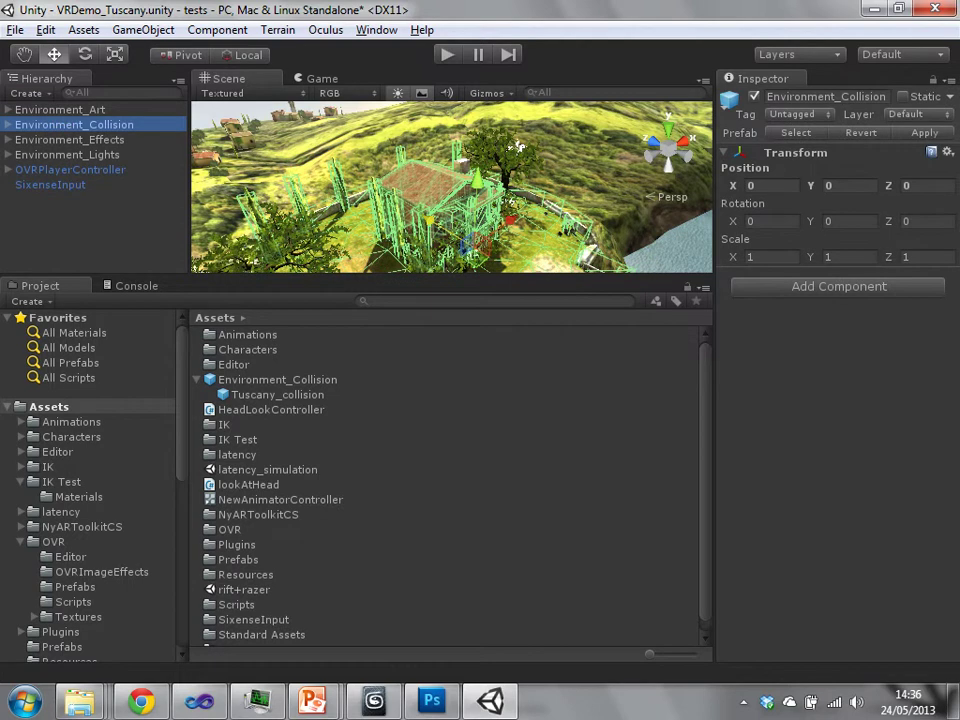
{"action": "left_click", "coordinate": [88, 225]}
{"action": "left_click", "coordinate": [74, 125]}
{"action": "left_click", "coordinate": [277, 380]}
{"action": "key", "text": "Delete"}
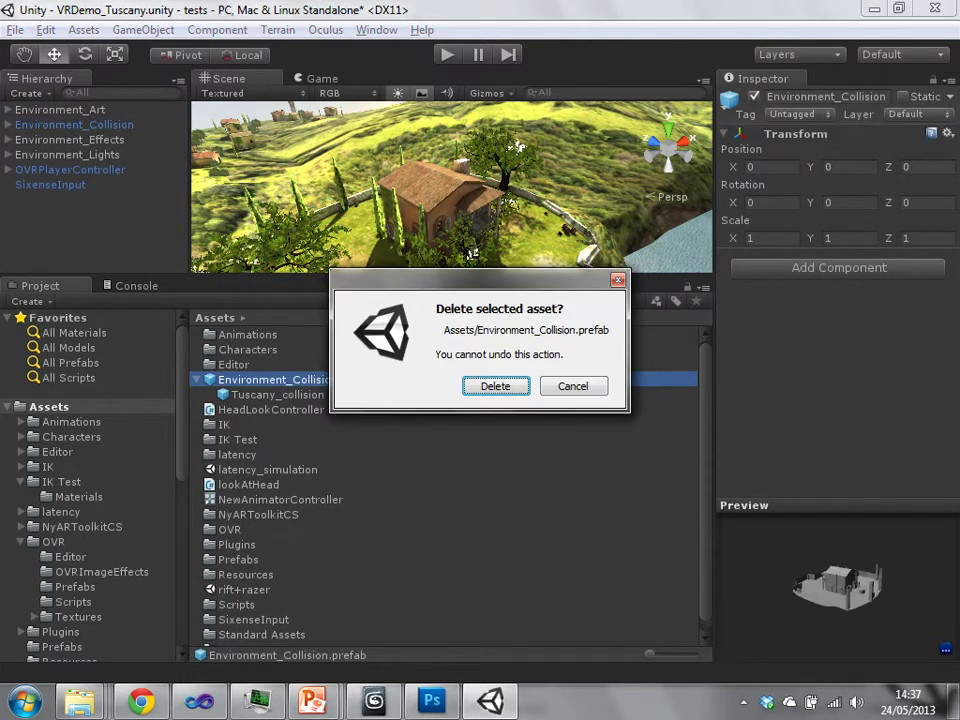
{"action": "key", "text": "Return"}
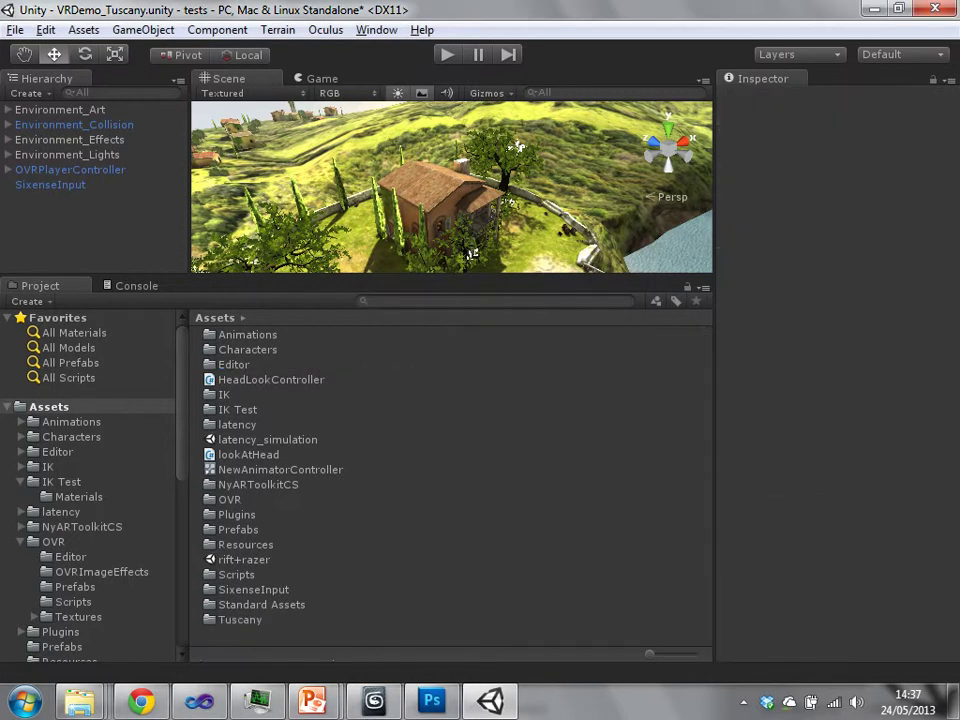
{"action": "left_click", "coordinate": [517, 147]}
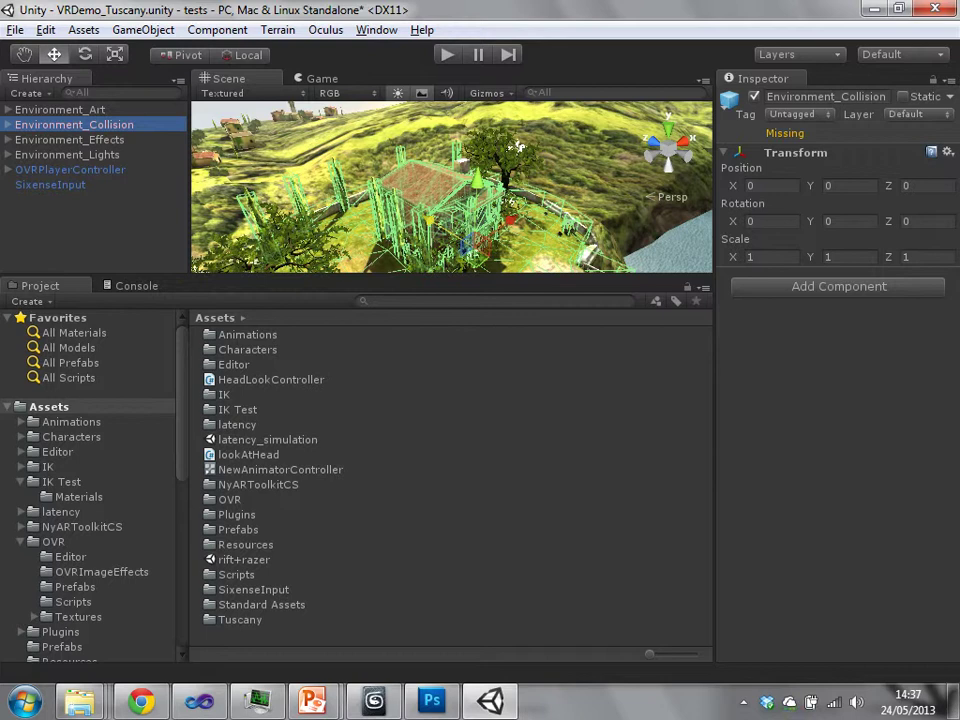
Open the recent project goldsmiths\01 Vectors\Unity, saving the changes to the VRDemo_Tuscany scene.
{"action": "left_click", "coordinate": [15, 29]}
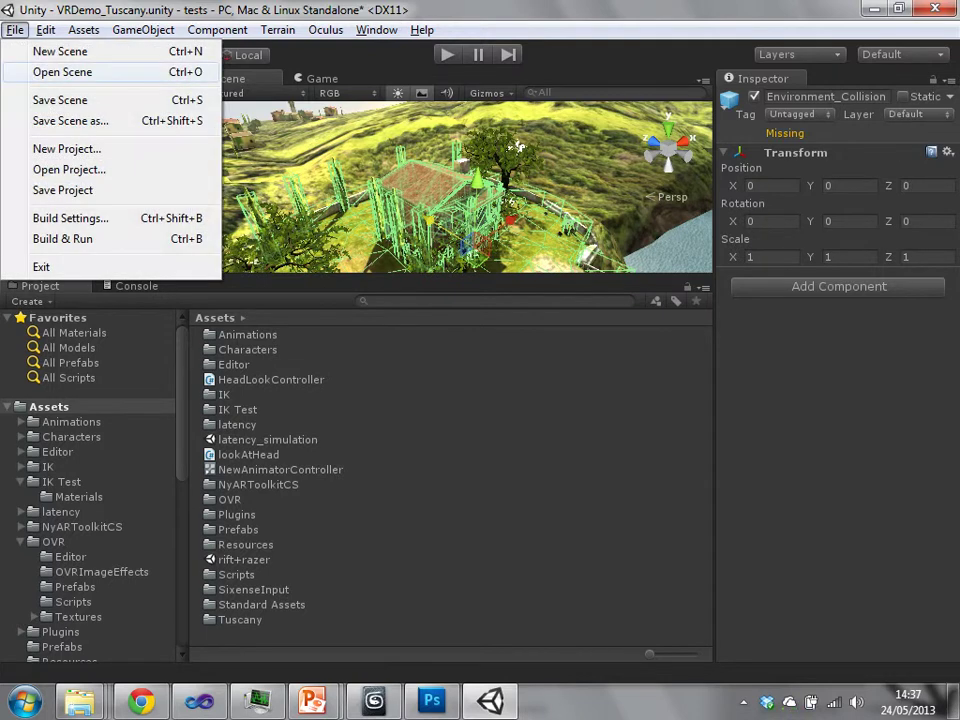
{"action": "left_click", "coordinate": [69, 169]}
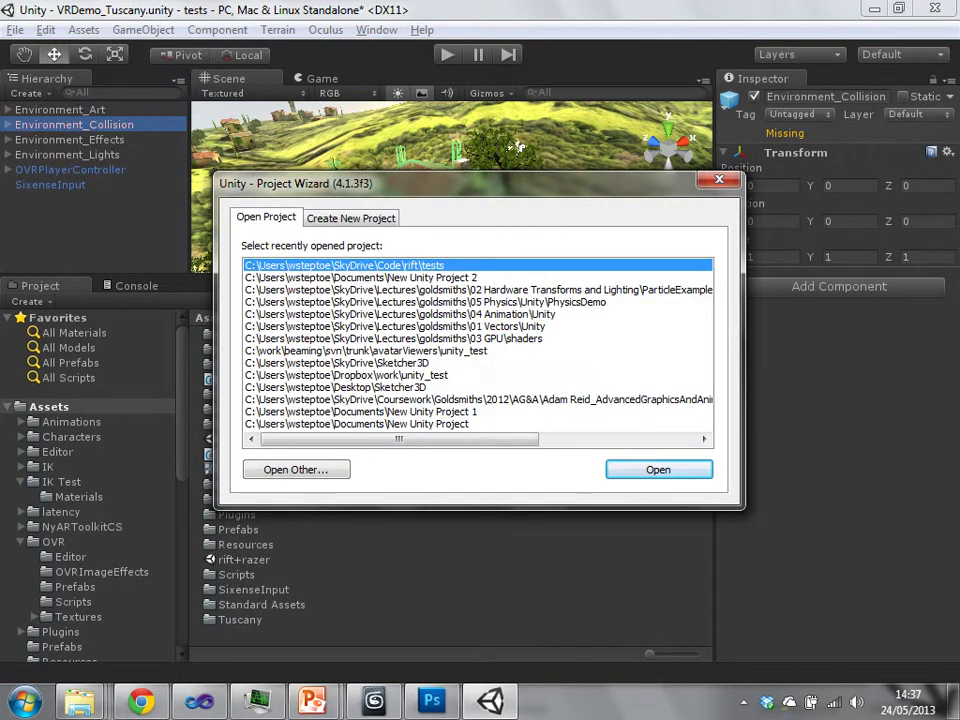
{"action": "left_click", "coordinate": [450, 326]}
{"action": "left_click", "coordinate": [658, 469]}
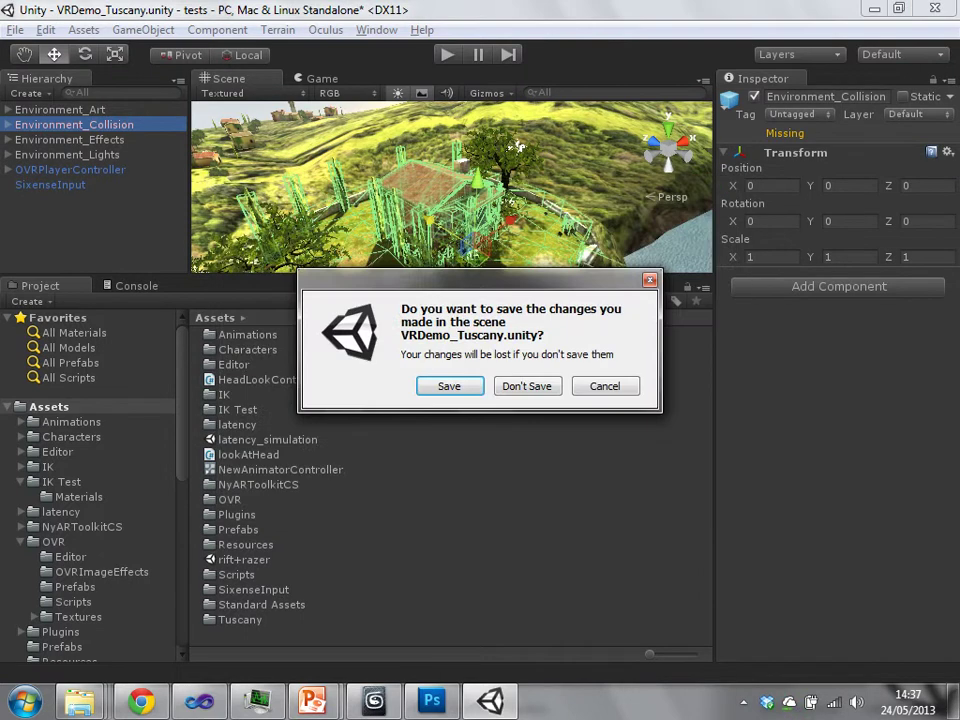
{"action": "key", "text": "Return"}
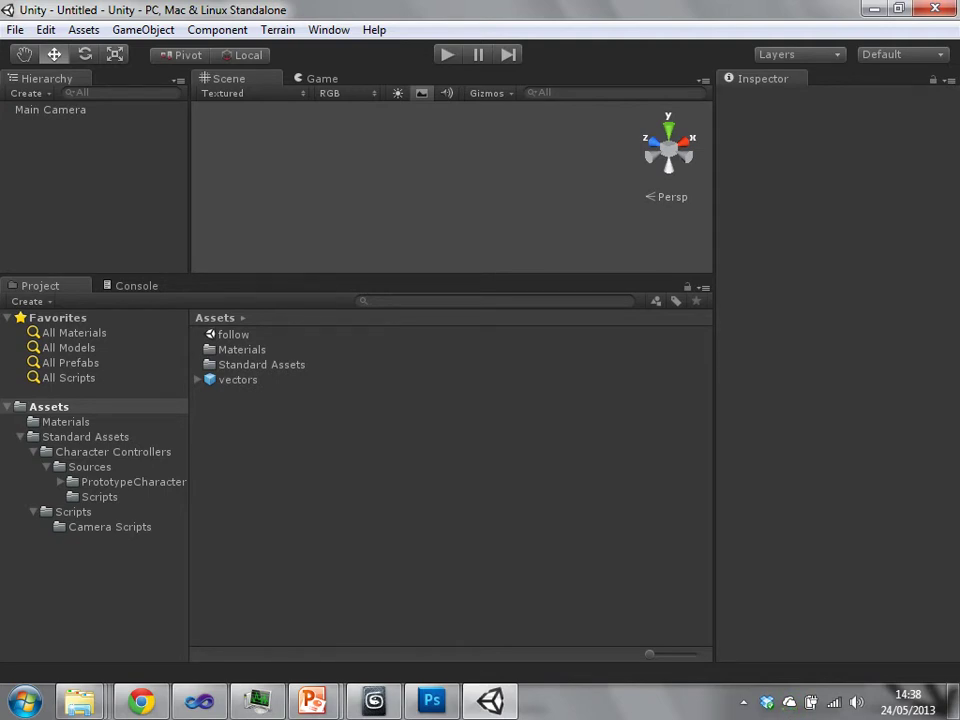
Select the Main Camera object and make the Scene view taller.
{"action": "left_click", "coordinate": [50, 110]}
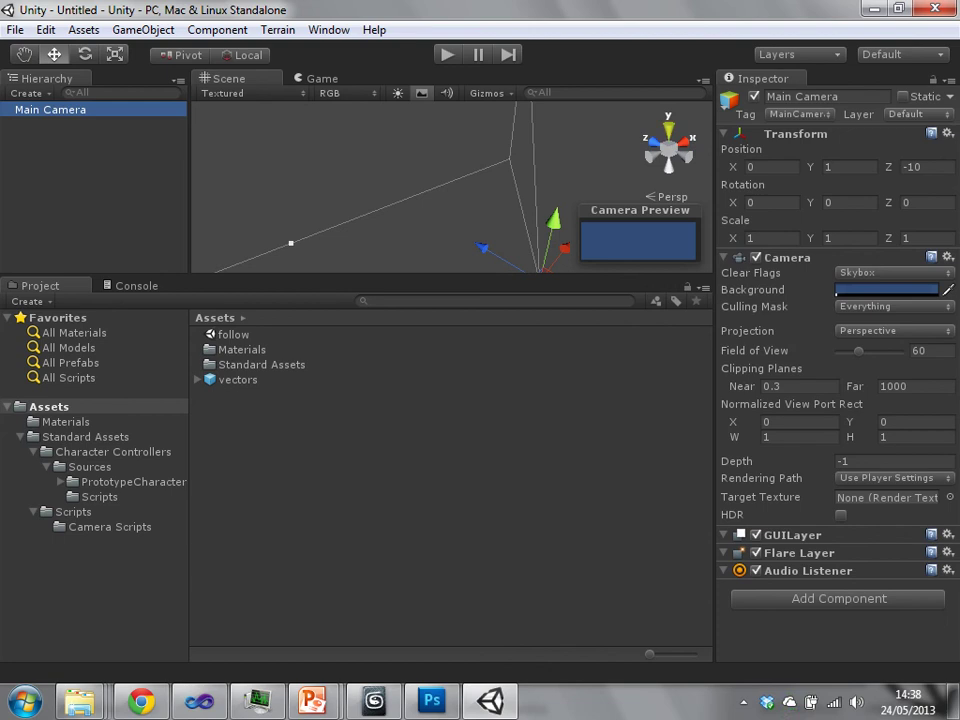
{"action": "left_click_drag", "start_coordinate": [600, 275], "coordinate": [600, 410]}
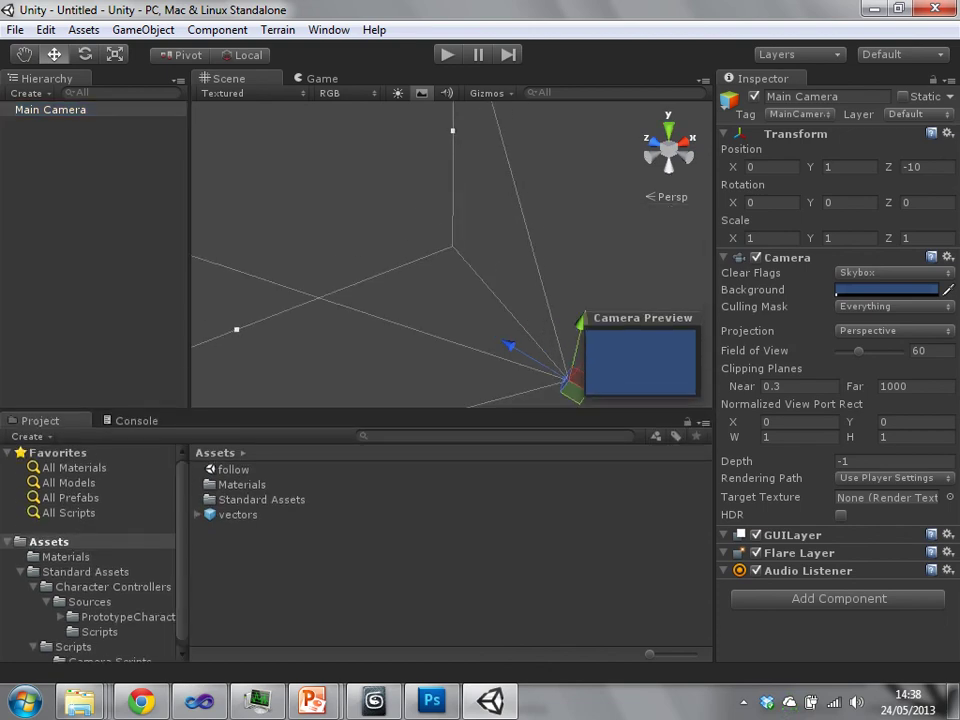